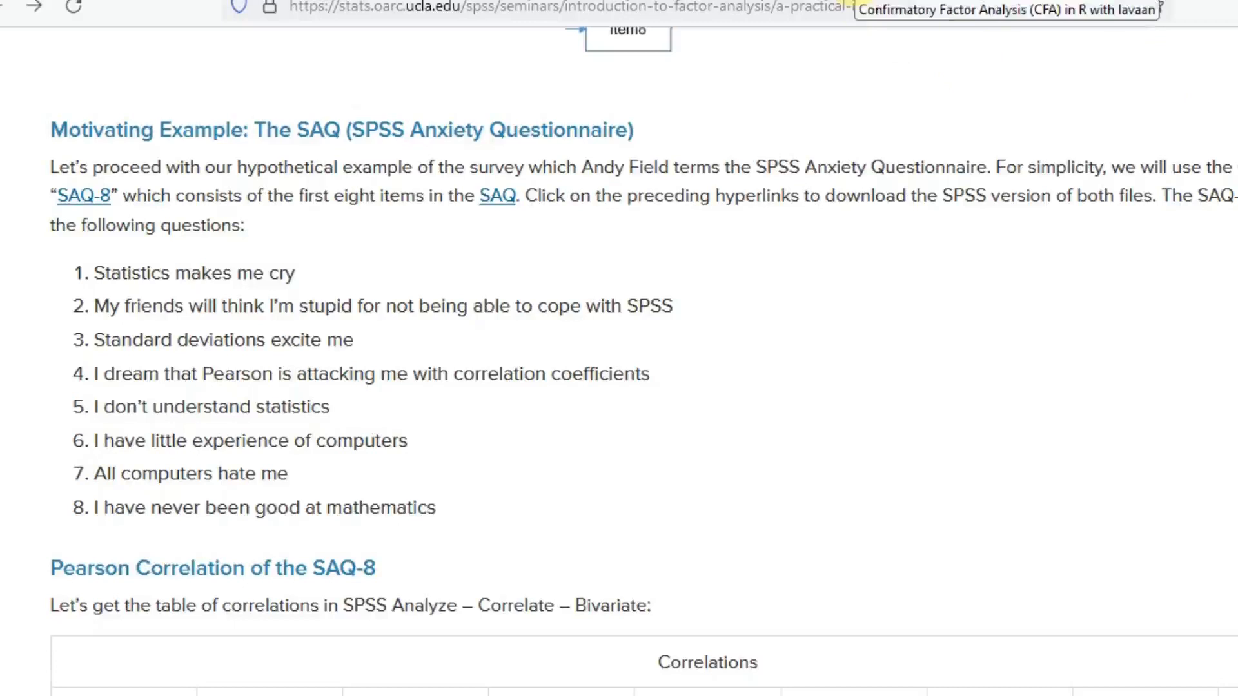
Step: Review the SAQ-8 questionnaire items on the web page, then inspect the responses in jamovi's q01 and q02 data columns
click(865, 2)
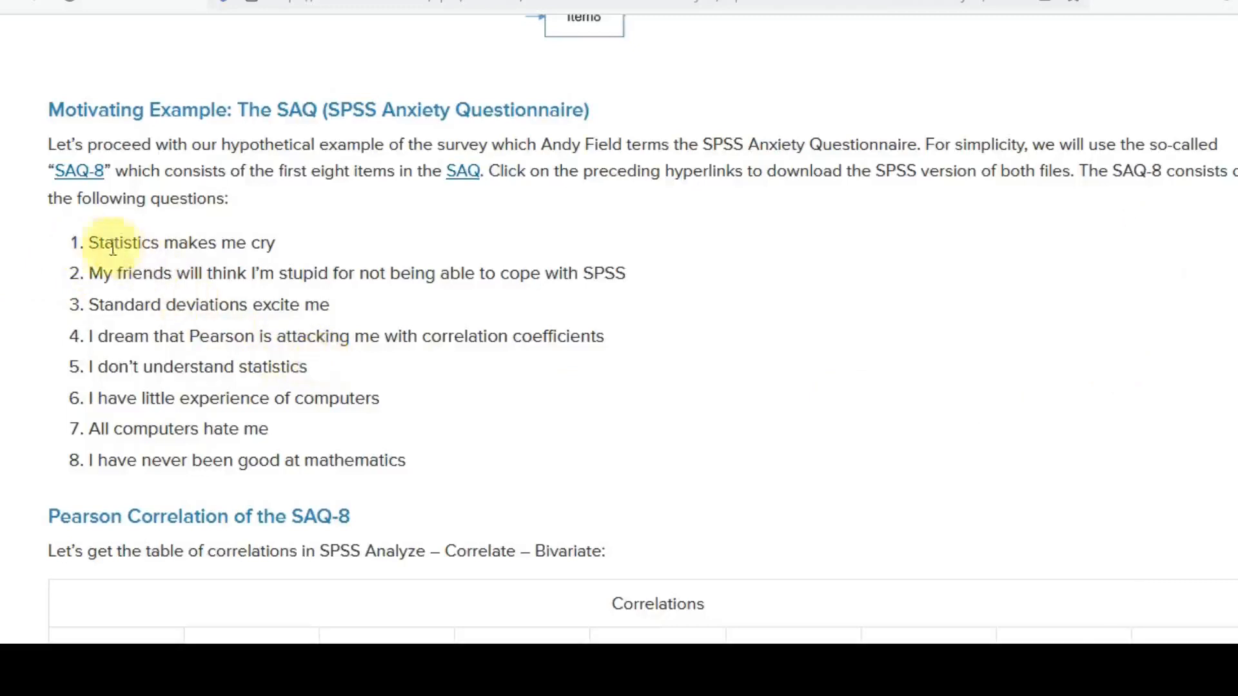
click(73, 240)
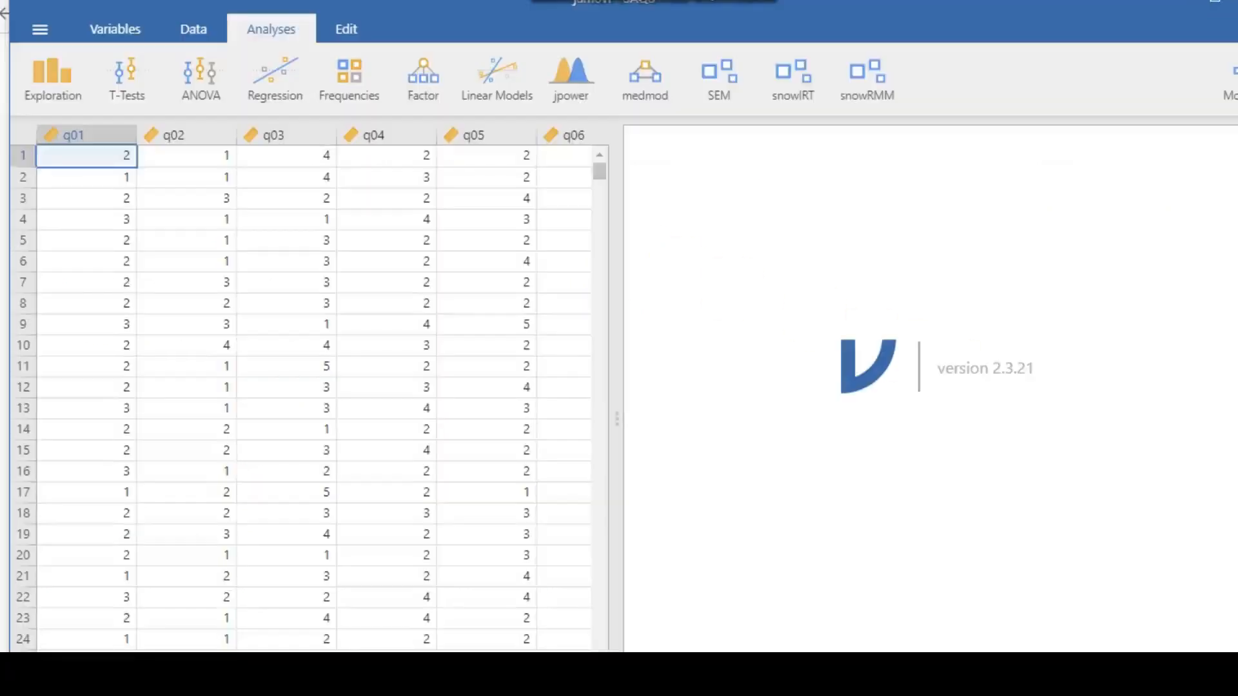
click(127, 175)
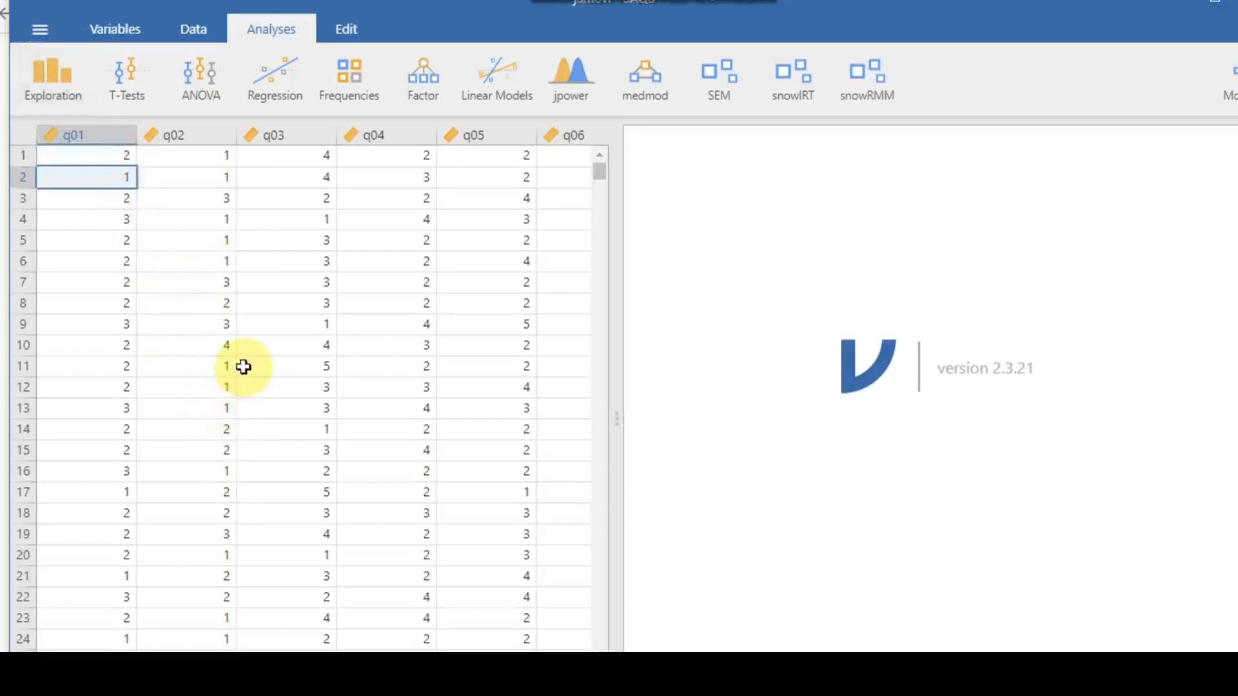
click(158, 160)
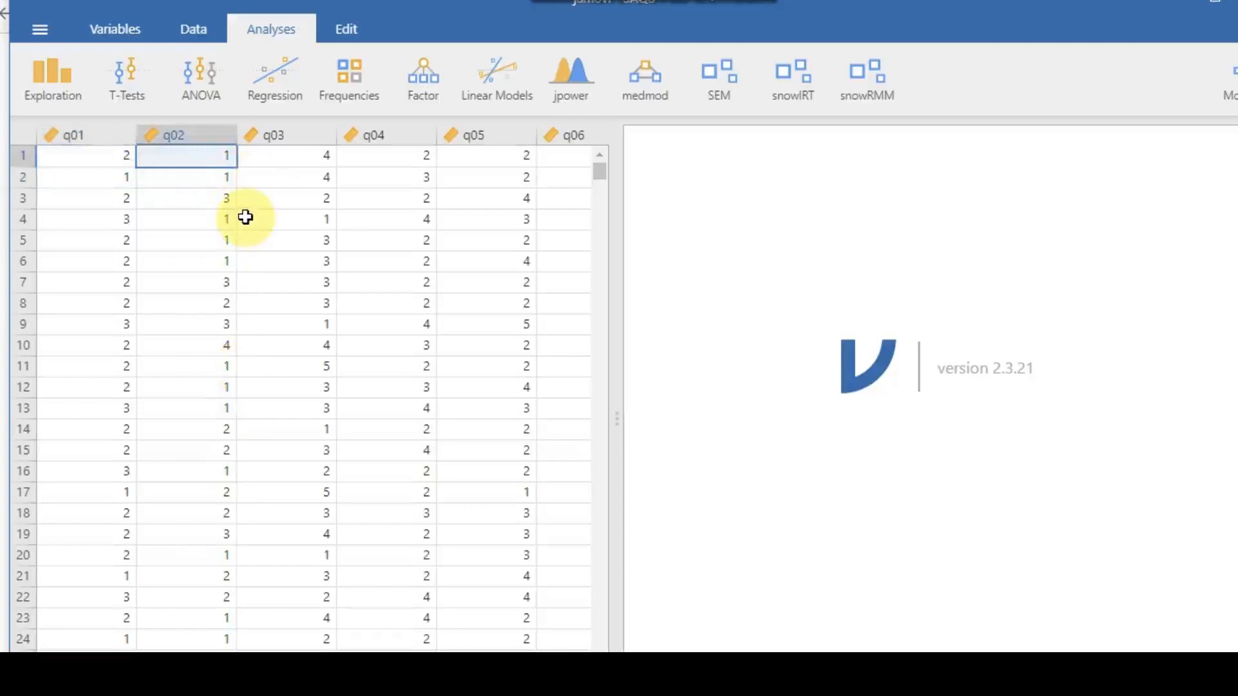
Step: Create a Confirmatory Factor Analysis and assign q01, q03, q04, q05 and q08 to Factor 1
click(435, 88)
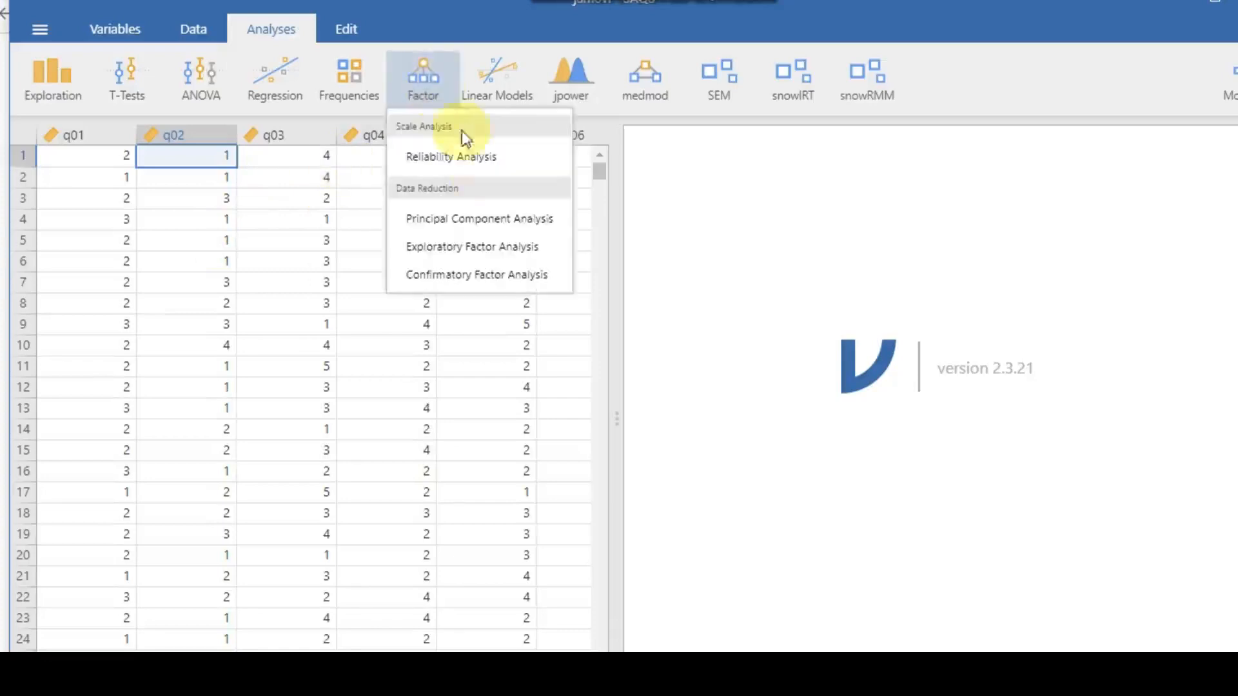
click(489, 274)
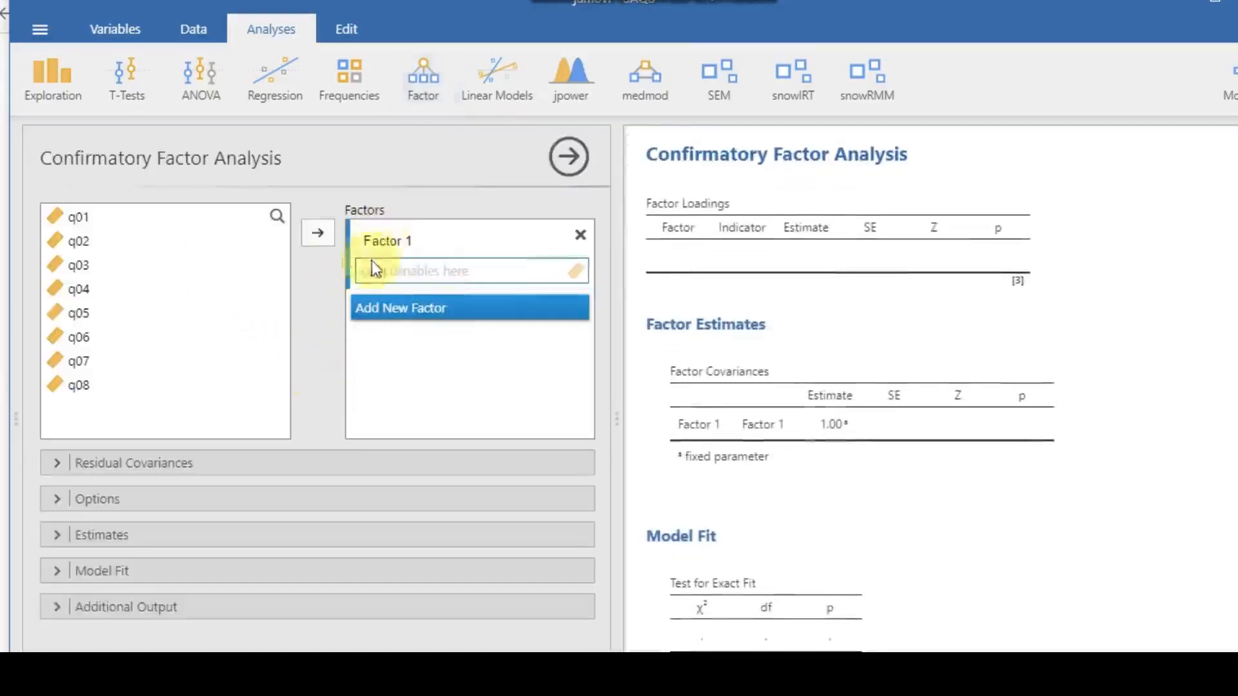
click(78, 218)
click(316, 233)
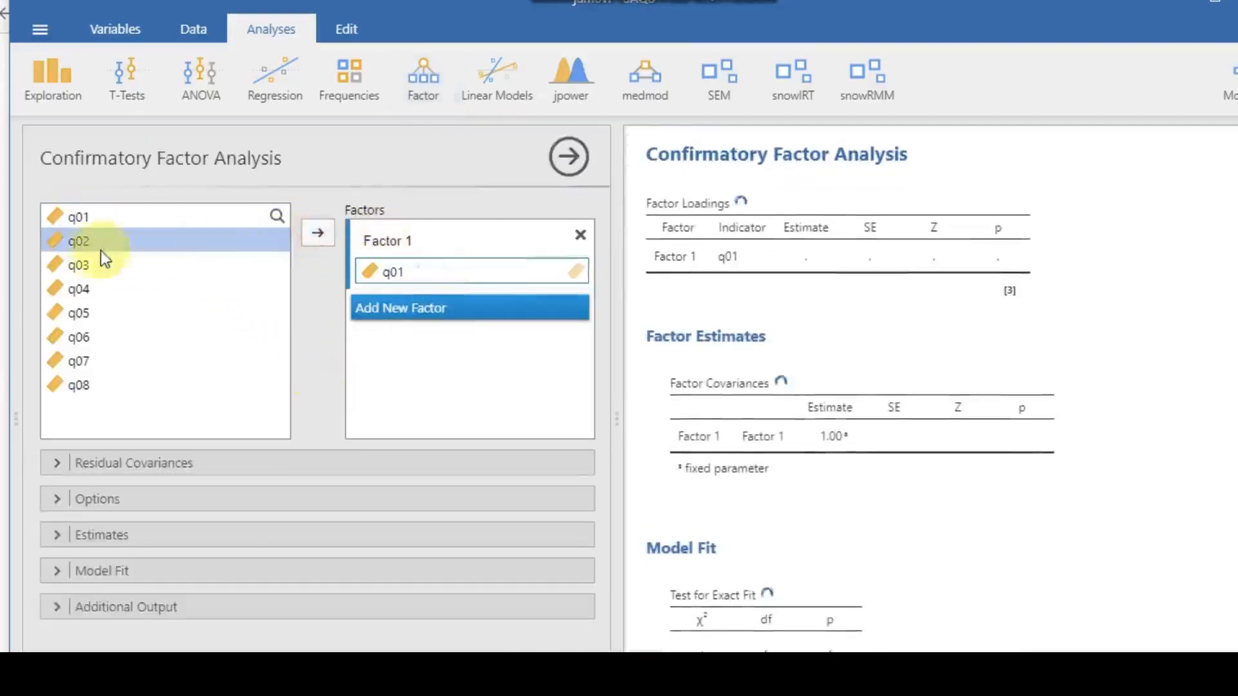
click(91, 263)
click(306, 235)
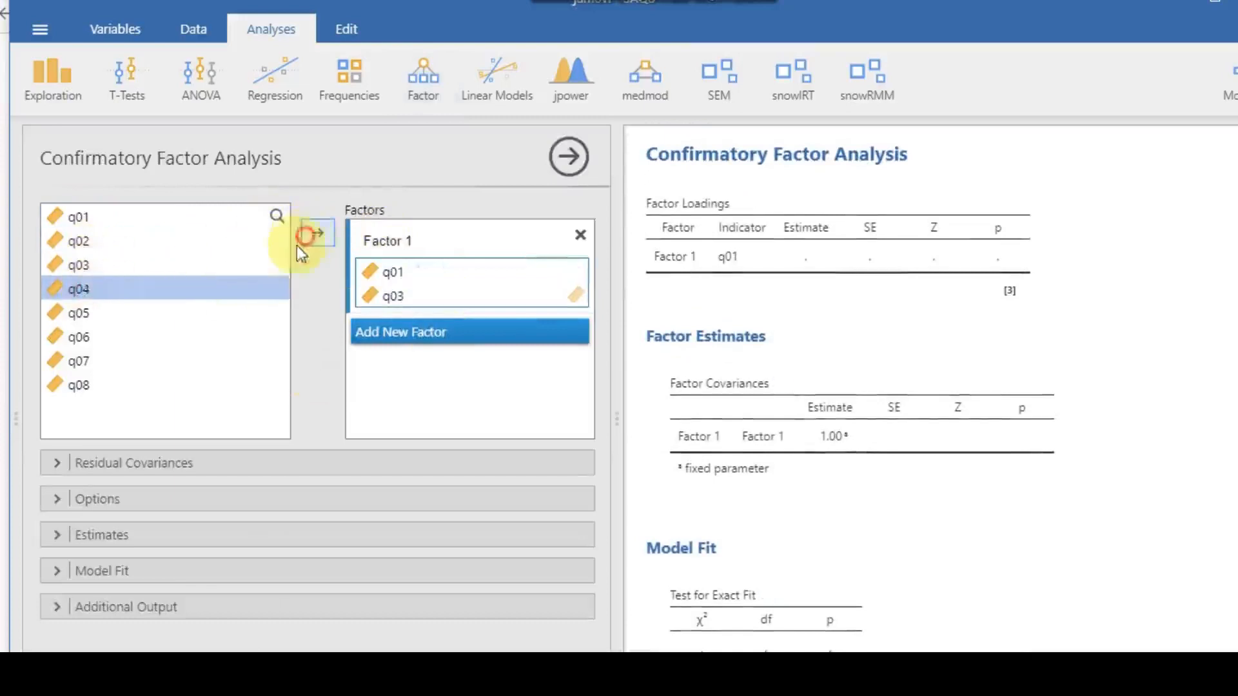
click(100, 288)
click(312, 234)
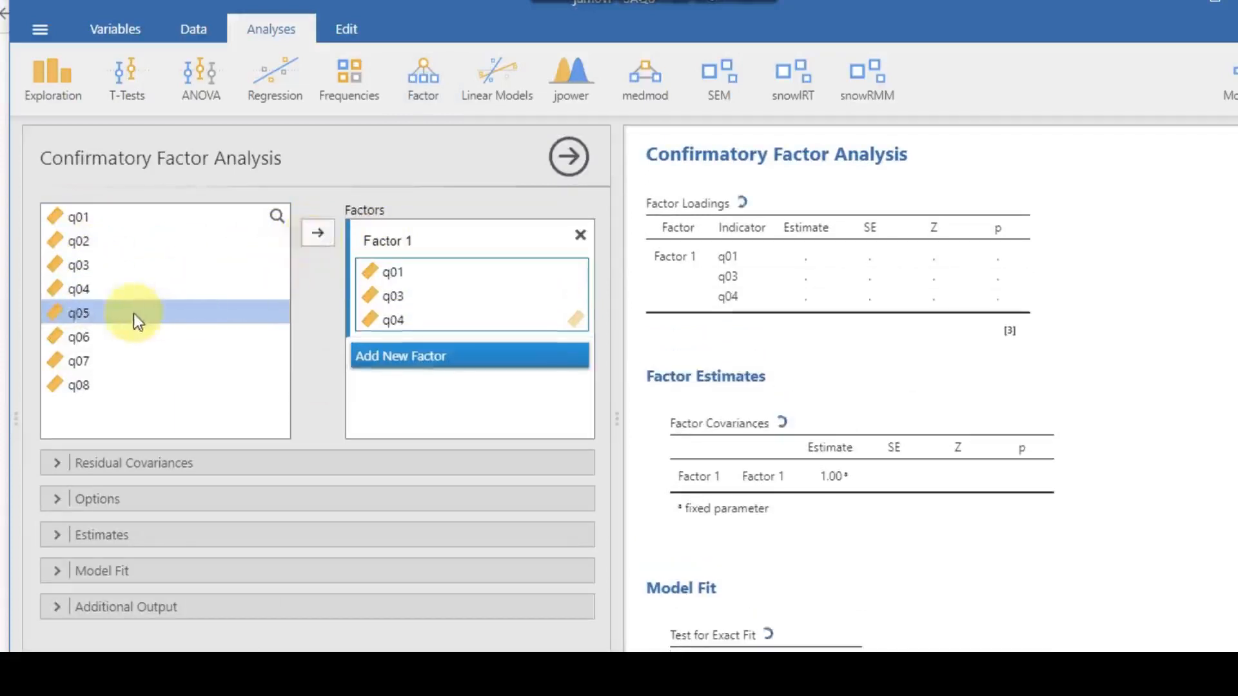
click(318, 235)
click(92, 387)
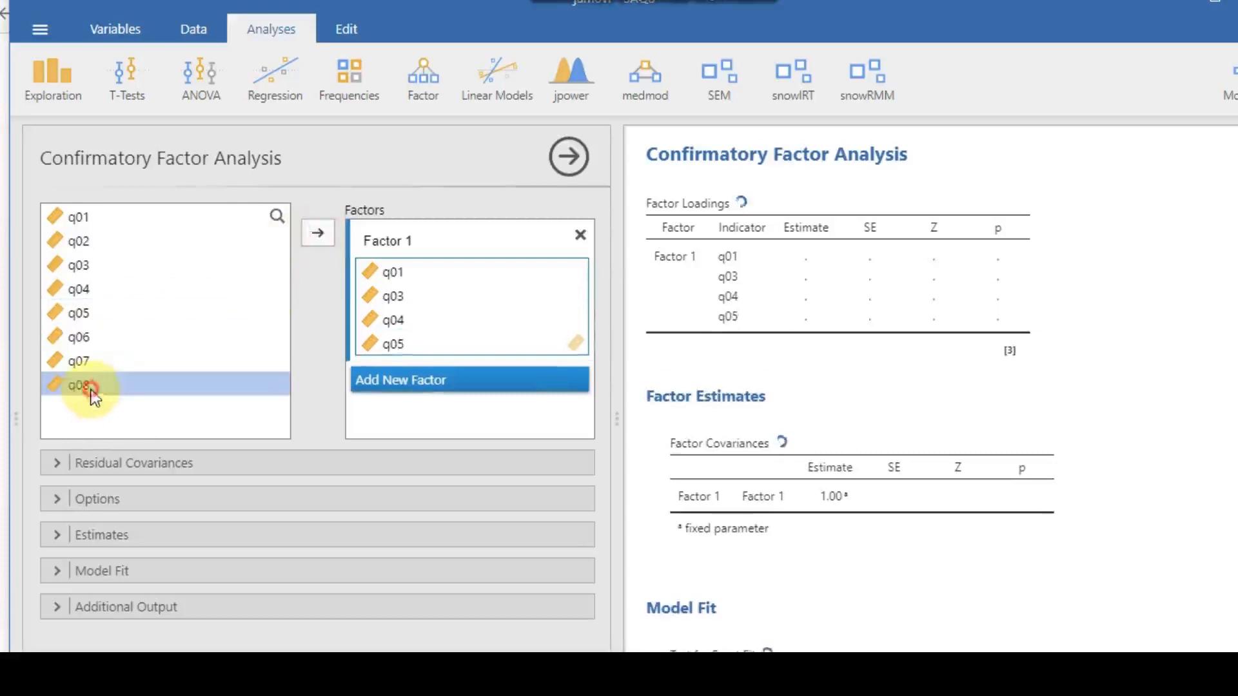
click(317, 236)
click(435, 244)
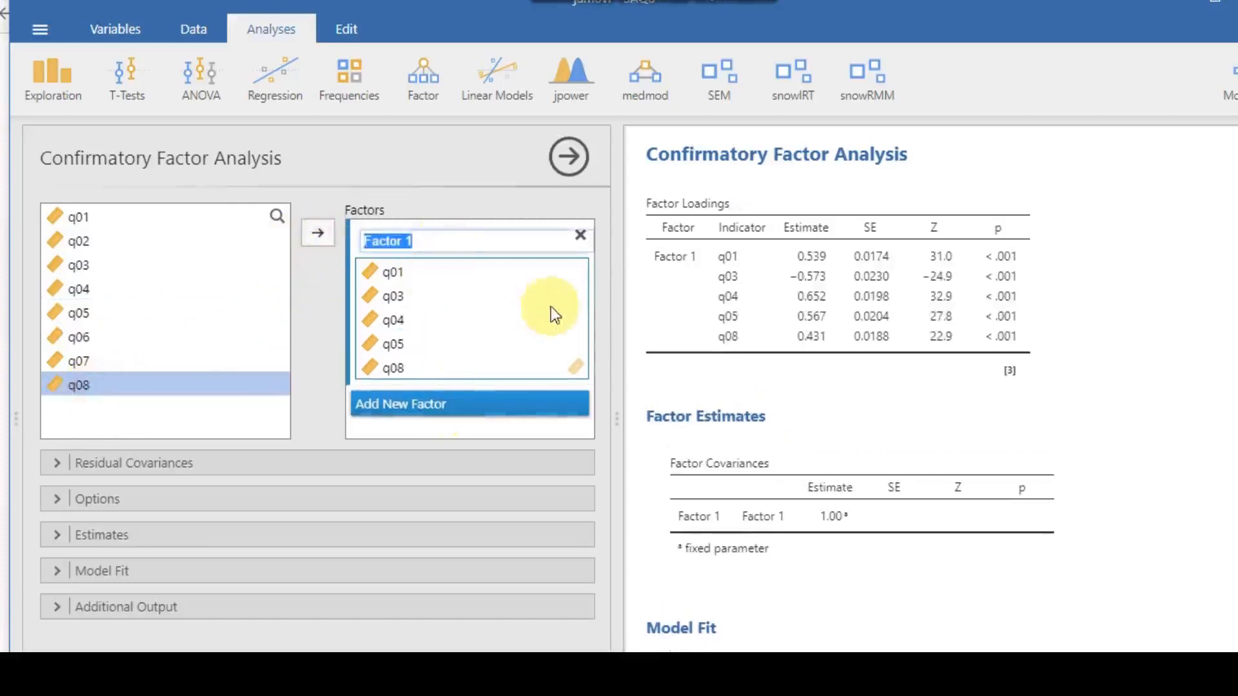
Step: Add a second factor to the analysis and assign q06 and q07 to it
click(493, 398)
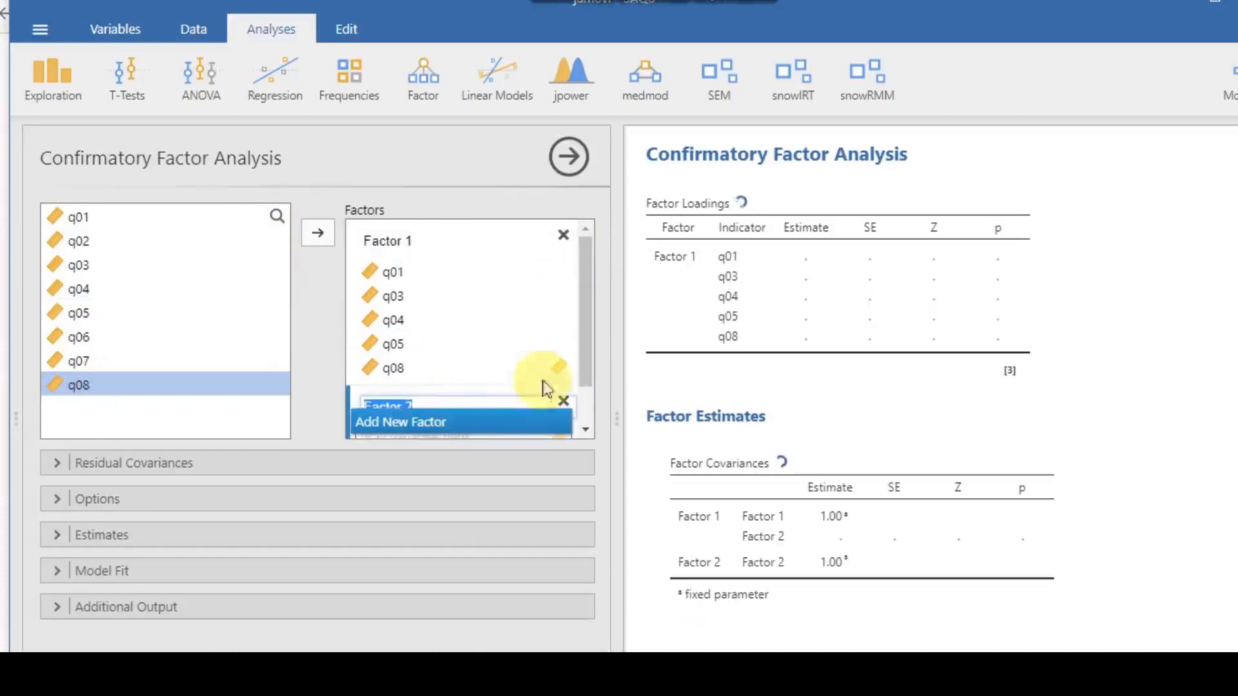
drag(583, 304, 583, 375)
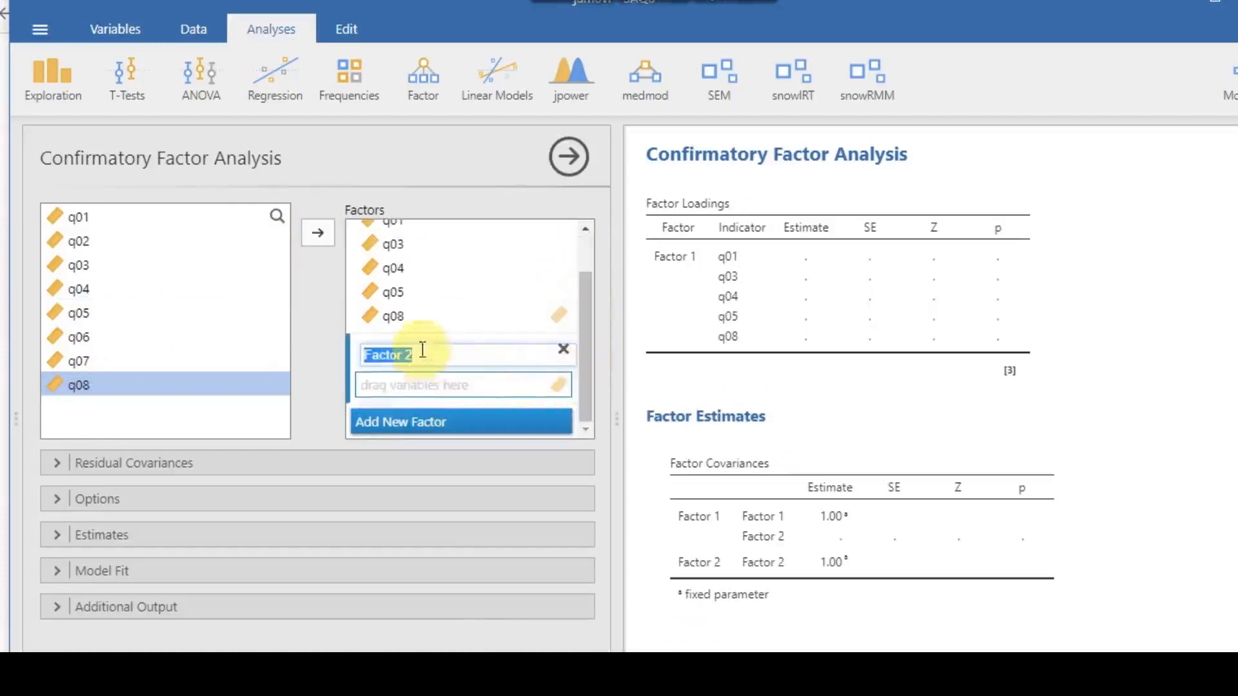
click(94, 338)
click(319, 239)
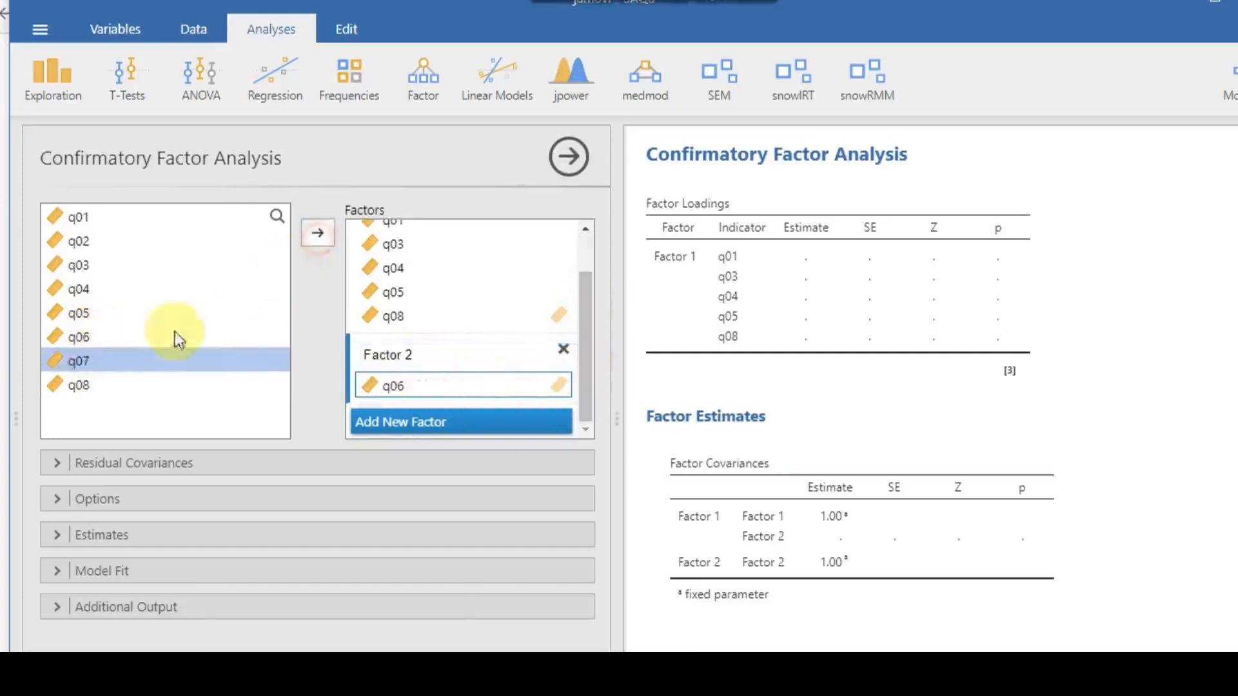
click(316, 234)
click(1128, 470)
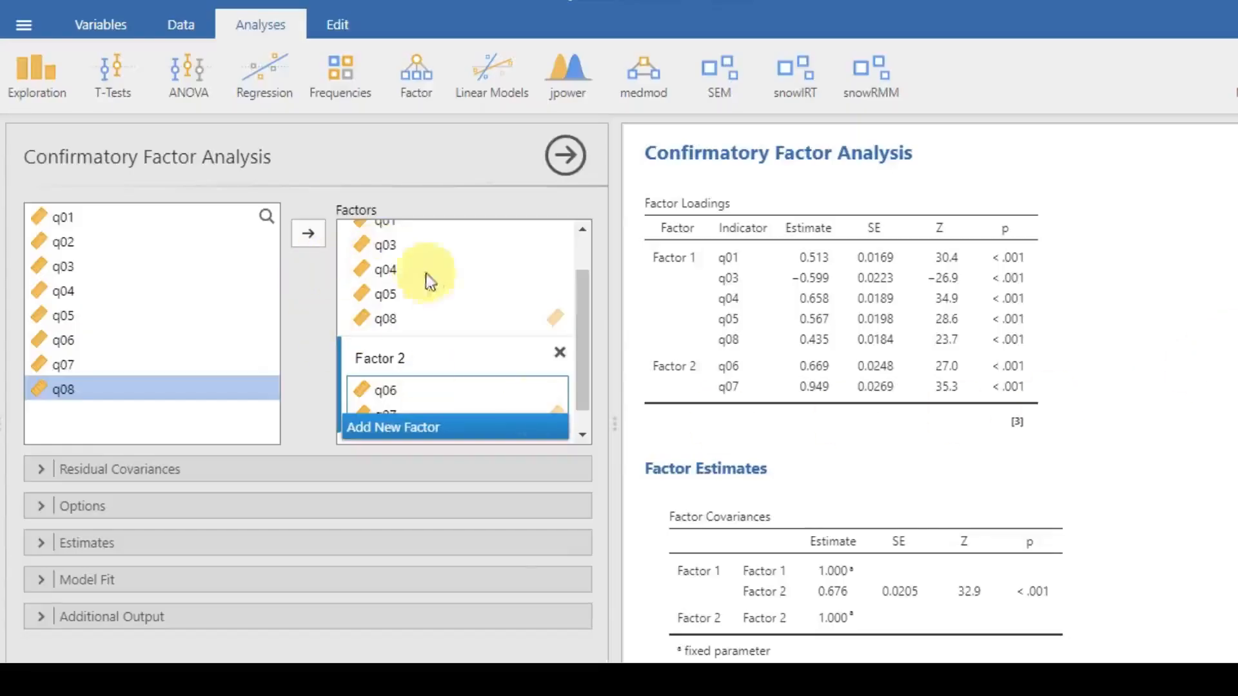
scroll(585, 378, down, 1)
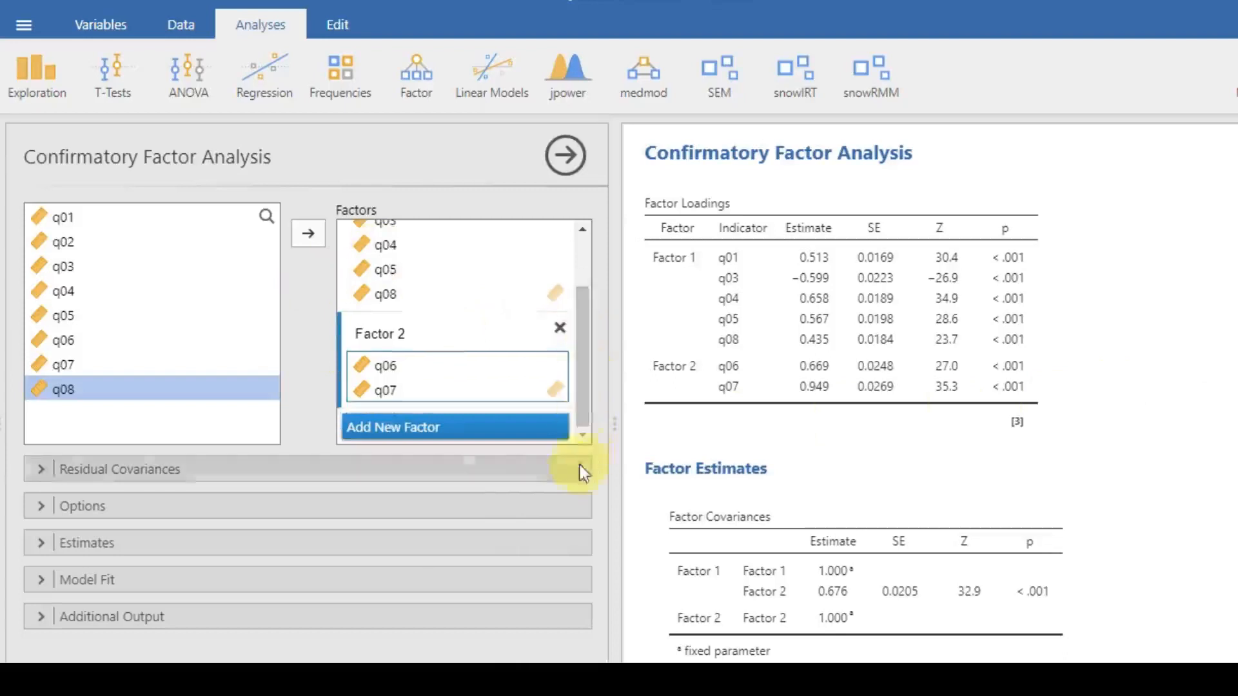
Step: Include factor intercepts and standardized estimates in the analysis output
click(215, 514)
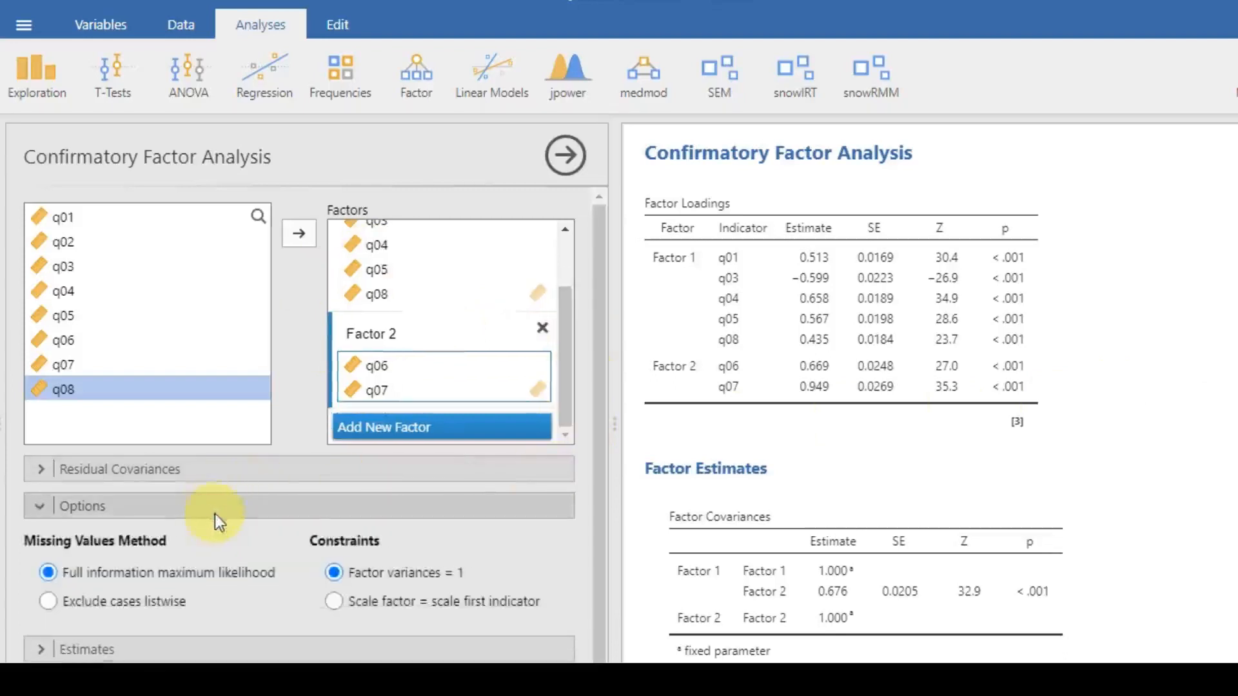
click(215, 513)
click(300, 548)
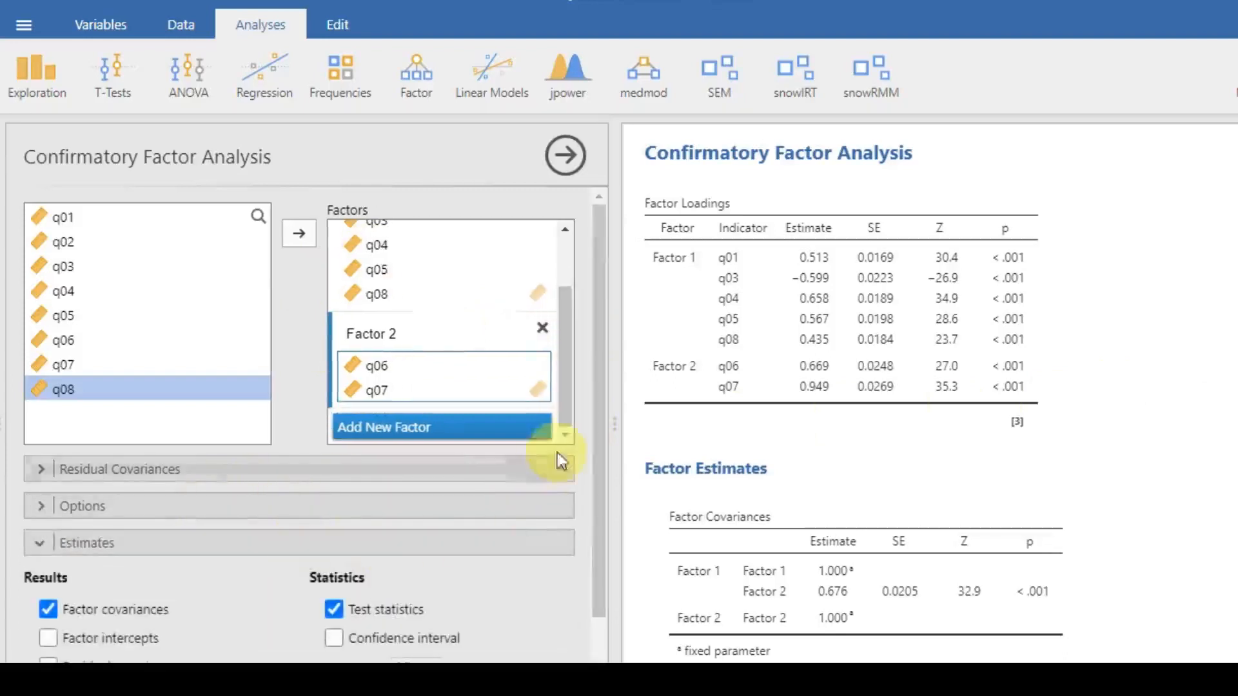
drag(601, 428, 598, 552)
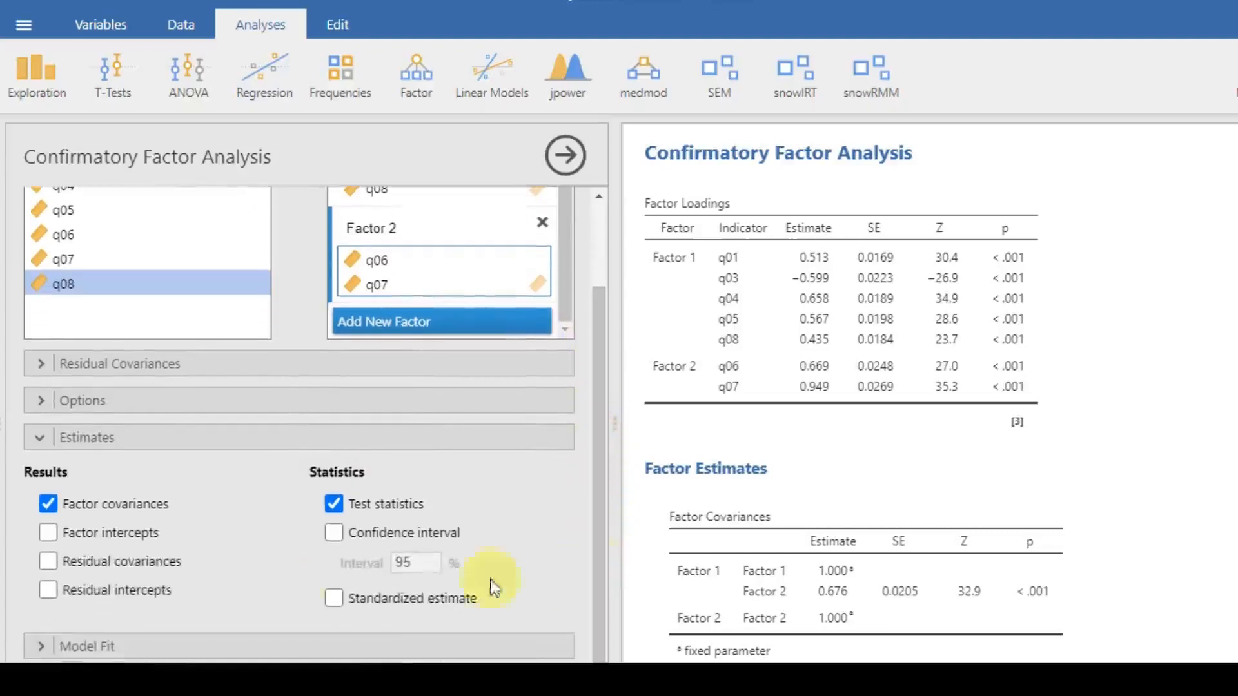
click(129, 538)
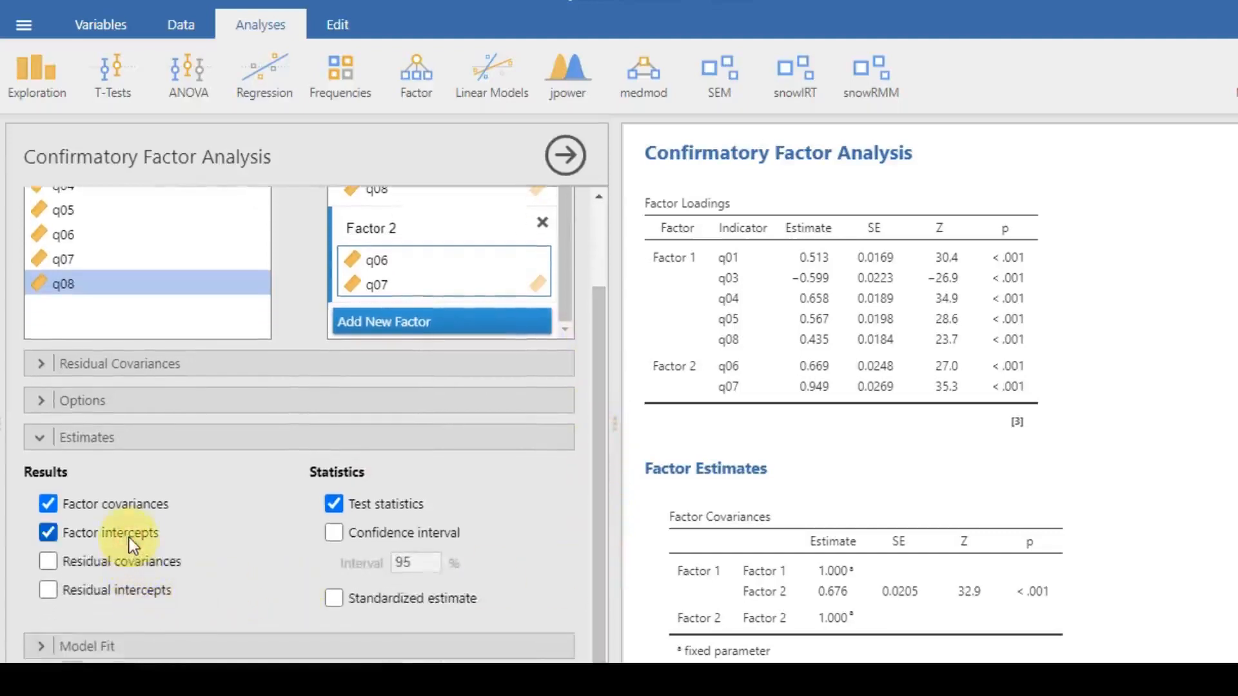
click(370, 599)
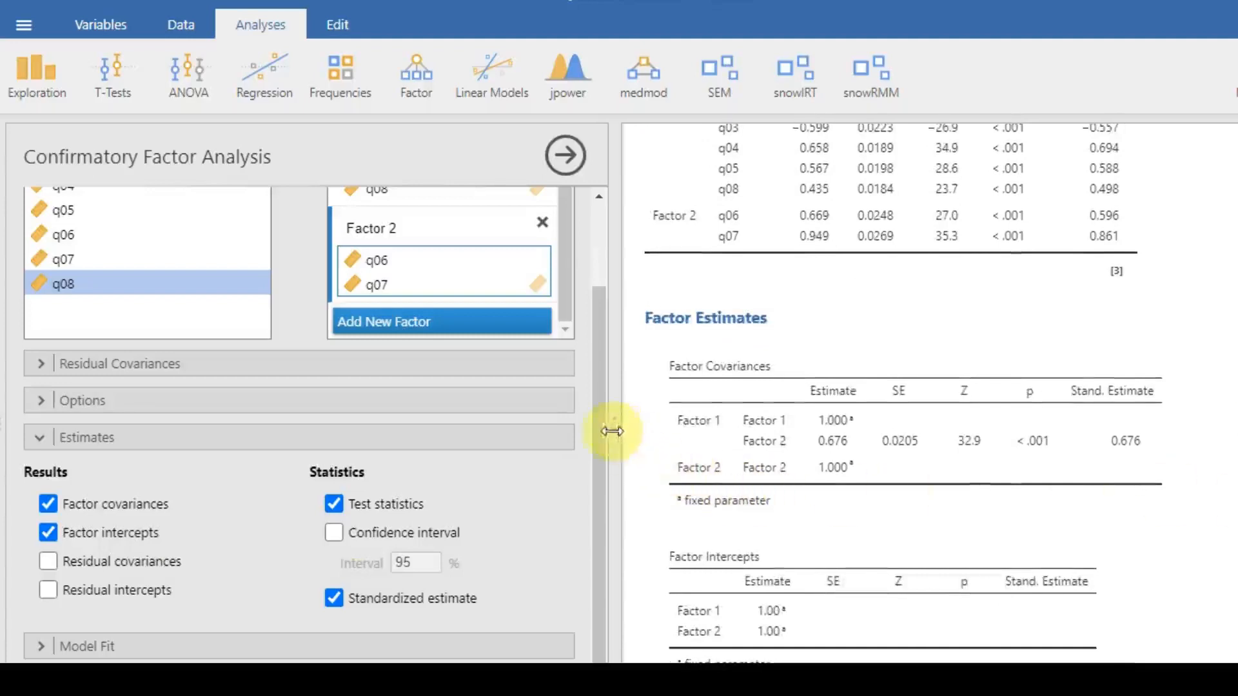
Step: Add SRMR to the fit measures and include a path diagram in the output
click(475, 637)
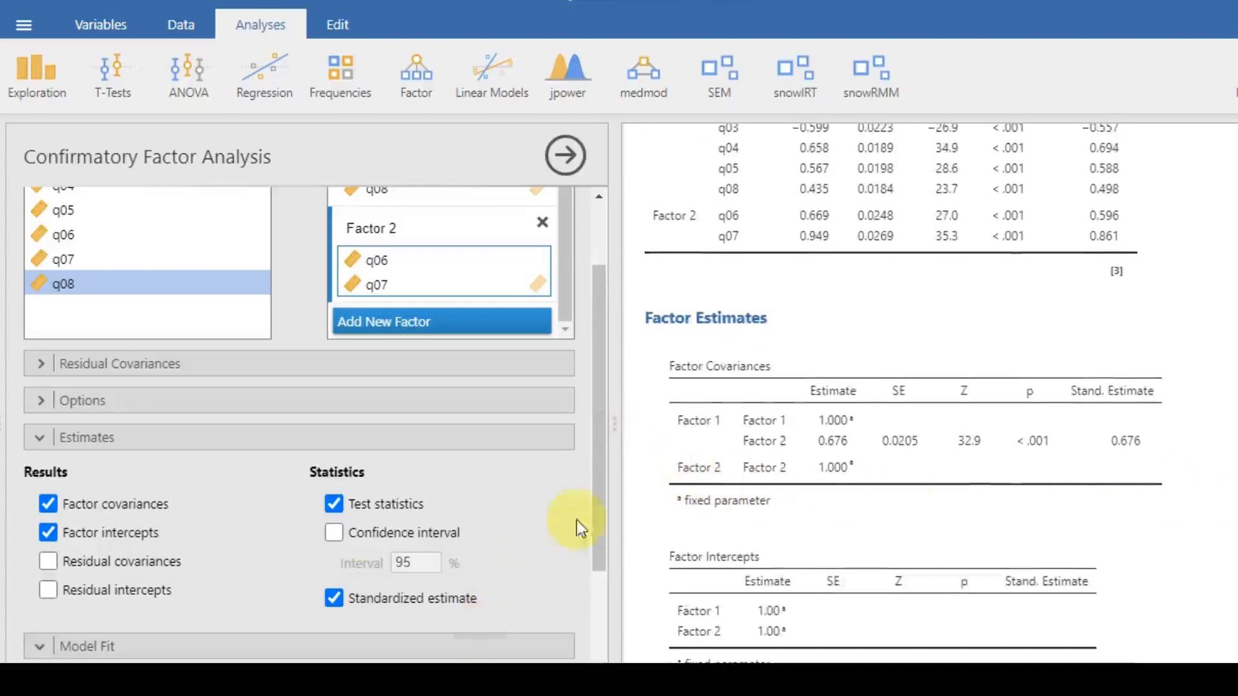
drag(600, 503, 590, 643)
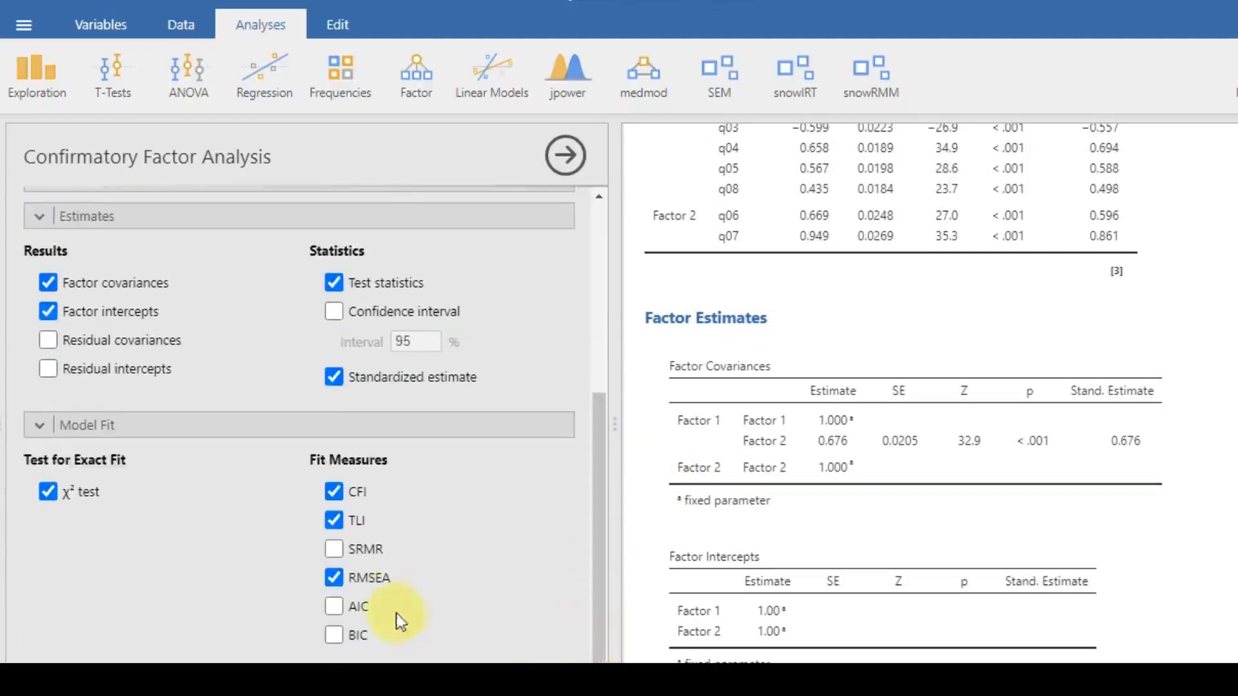
click(369, 550)
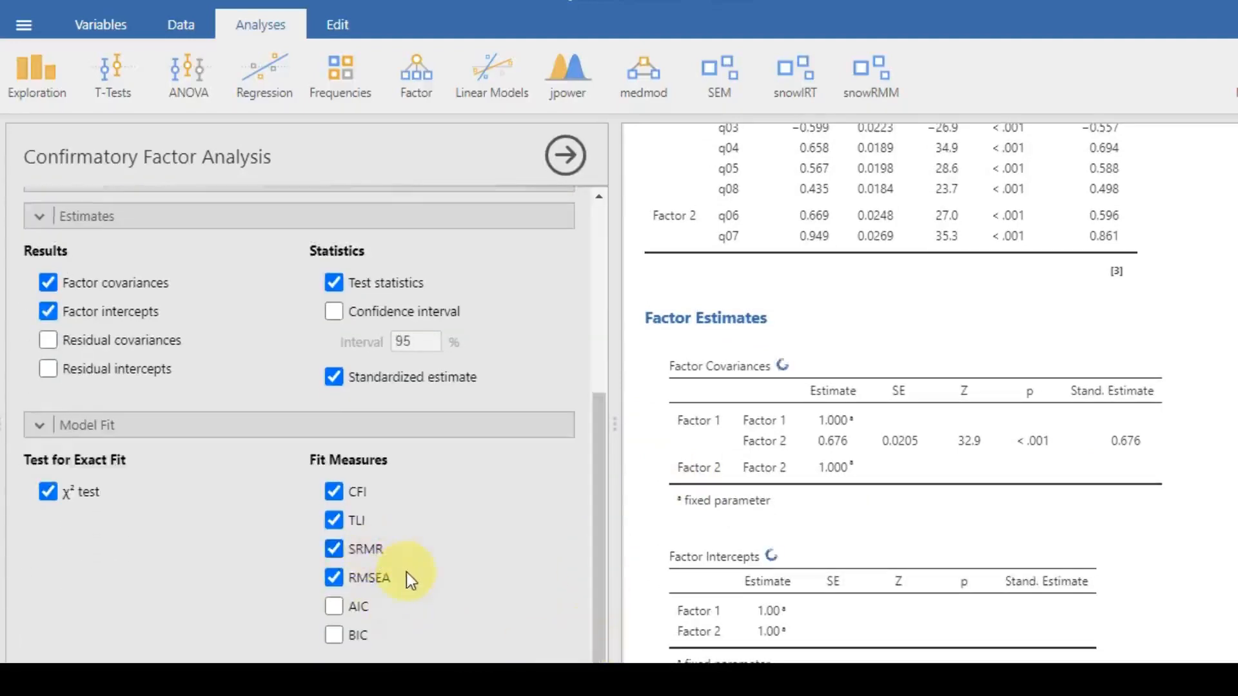
click(535, 429)
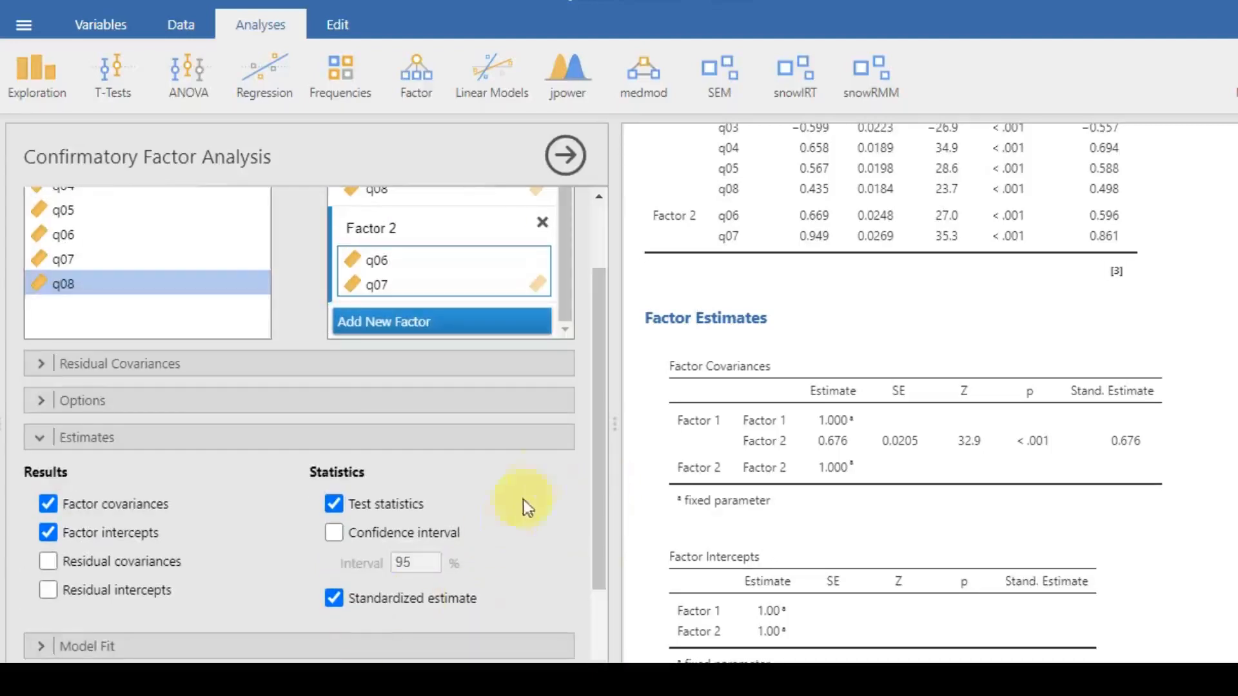
drag(597, 442, 589, 582)
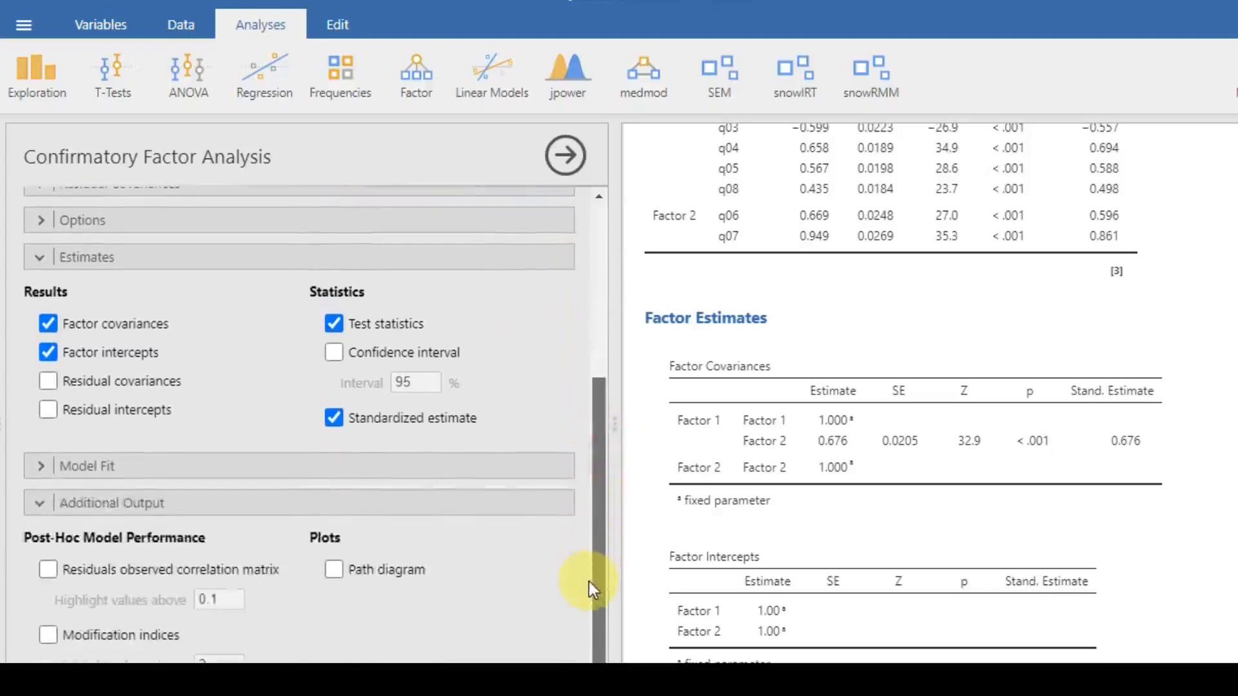
click(373, 573)
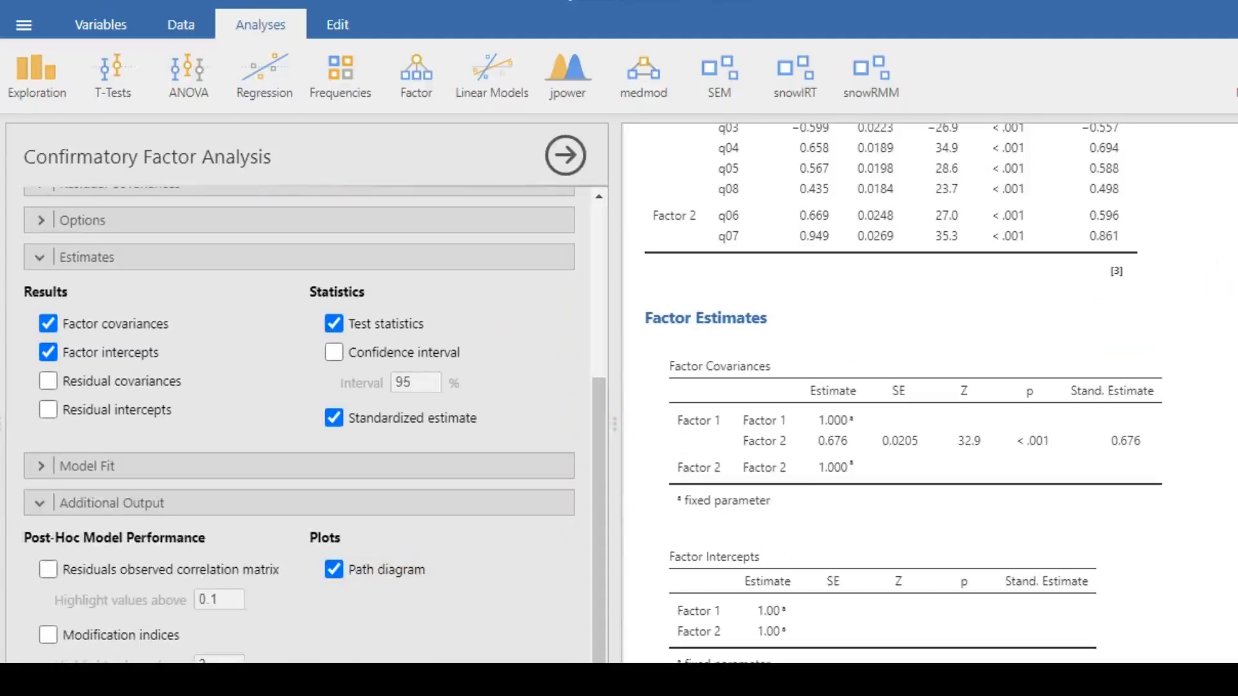
Step: Examine the path diagram in the results, following the links between the two factors and their items
scroll(930, 394, down, 10)
scroll(930, 393, up, 1)
scroll(930, 394, down, 1)
scroll(930, 393, up, 1)
scroll(929, 393, down, 1)
scroll(930, 394, up, 2)
scroll(930, 394, down, 2)
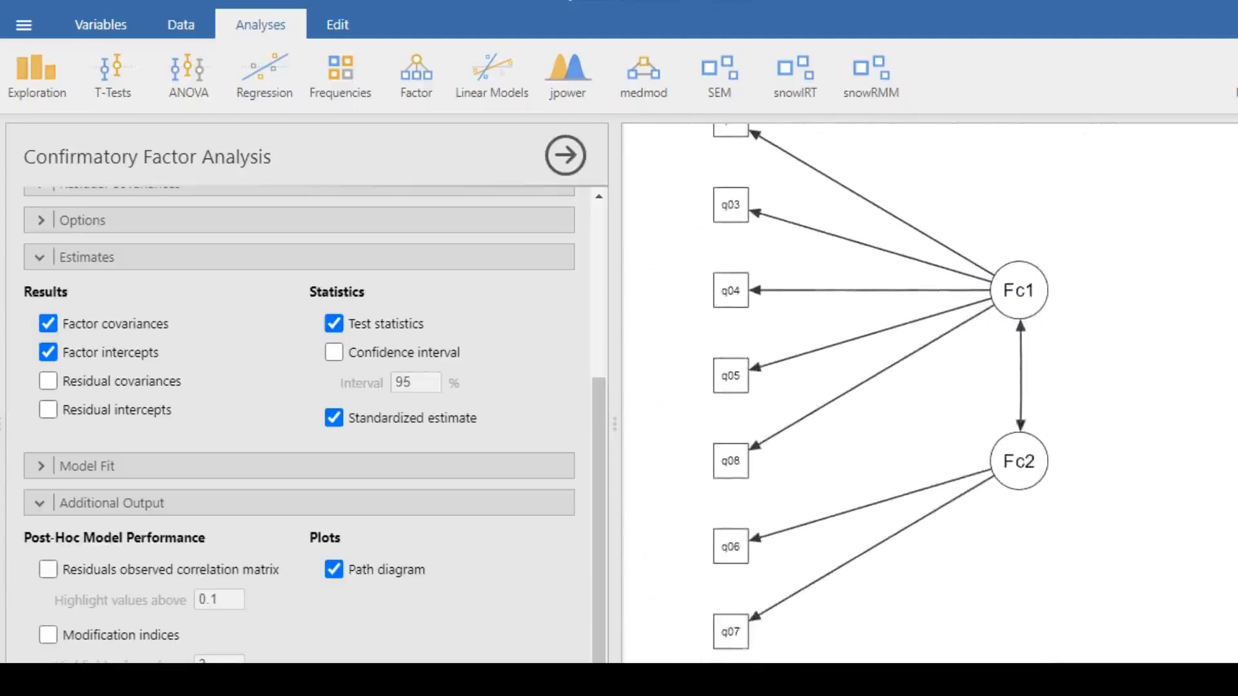
scroll(930, 393, down, 1)
scroll(930, 393, up, 2)
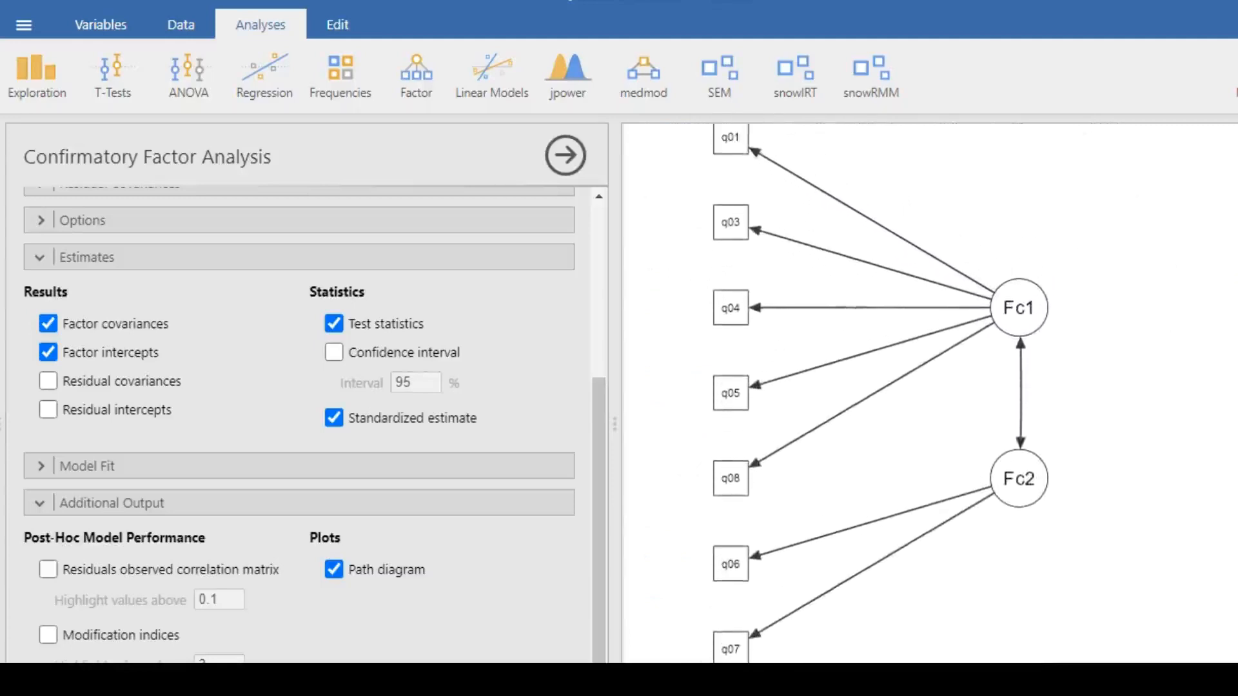
scroll(930, 394, up, 1)
scroll(930, 394, down, 1)
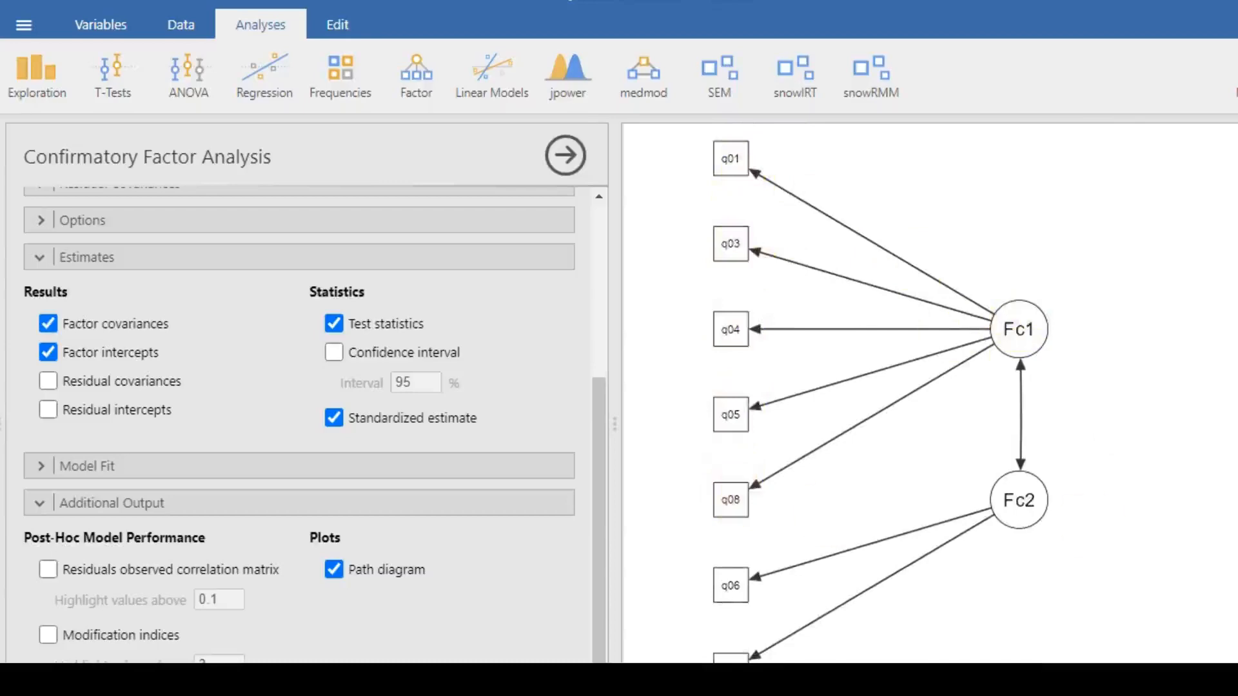
scroll(1139, 517, down, 3)
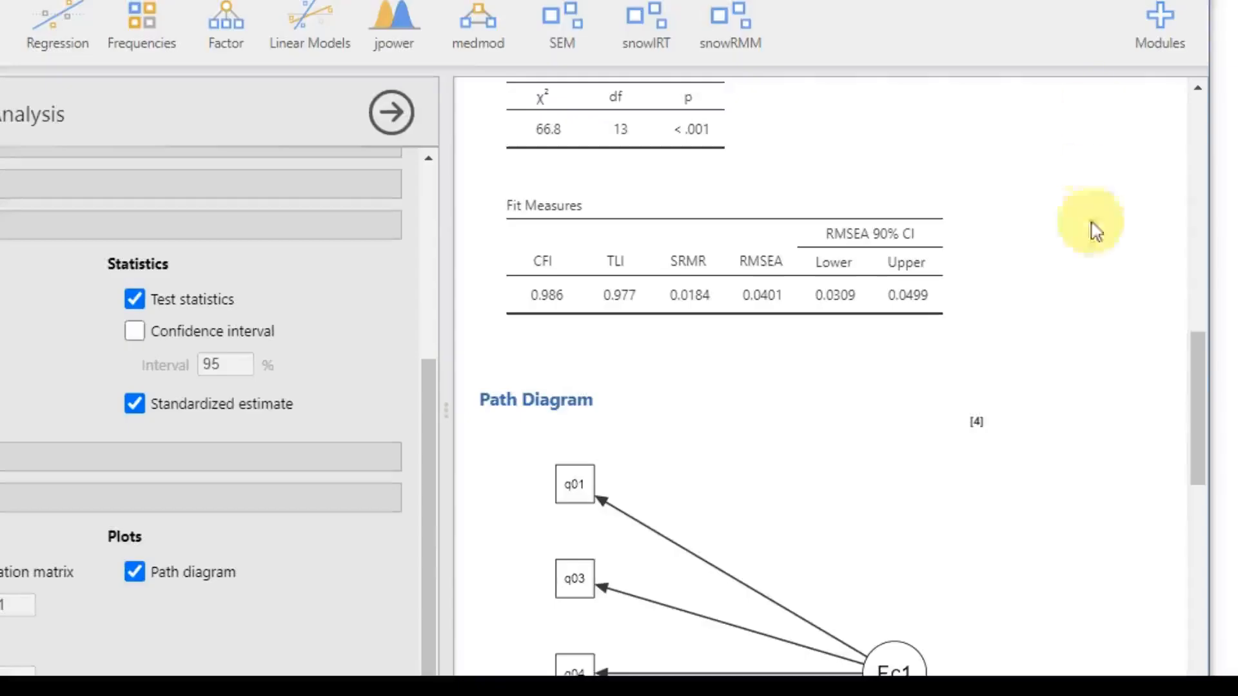
Step: Close the analysis options and widen the results area to inspect the Model Fit tables
click(390, 126)
drag(442, 296, 13, 290)
drag(1201, 387, 1204, 354)
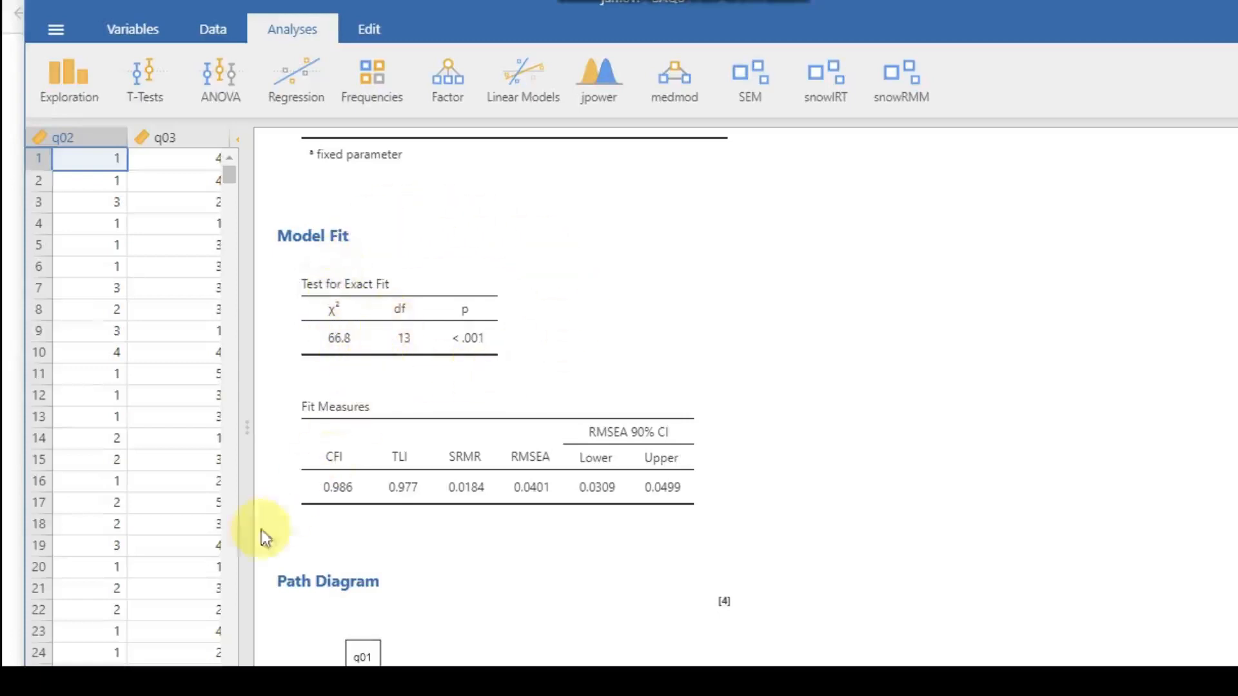
drag(231, 184, 244, 160)
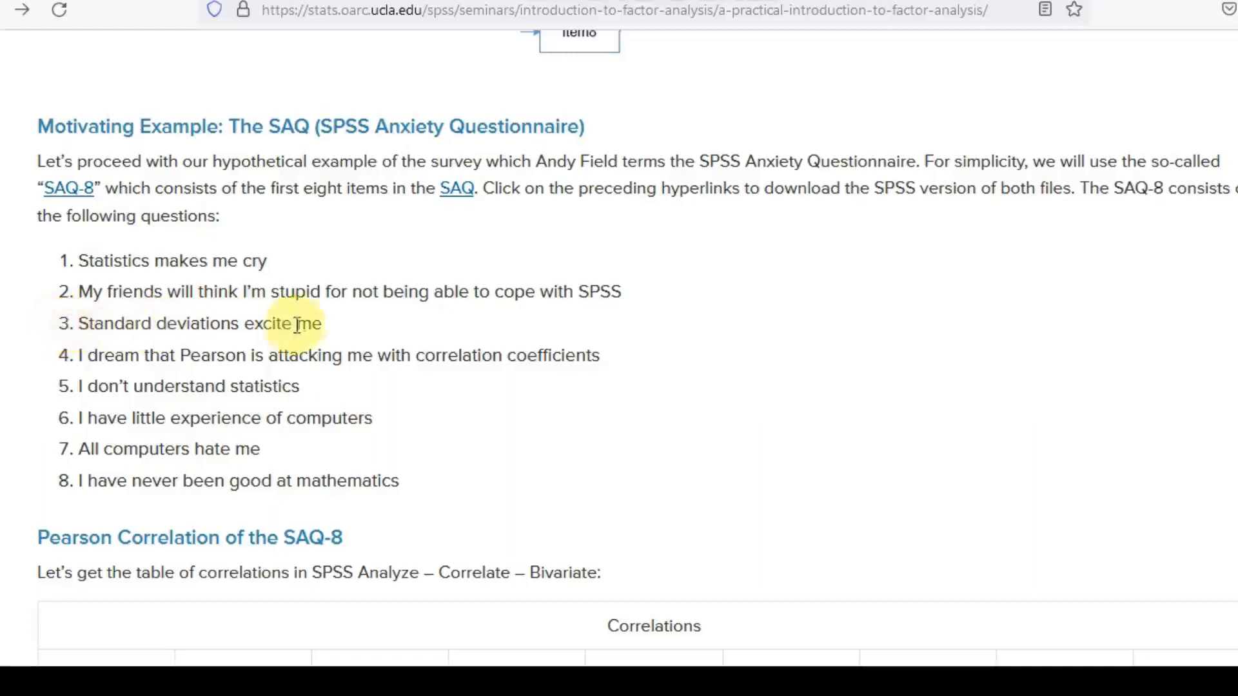
Step: Highlight item 3, "Standard deviations excite me", on the questionnaire web page and select the q03 data column in jamovi
drag(324, 324, 71, 326)
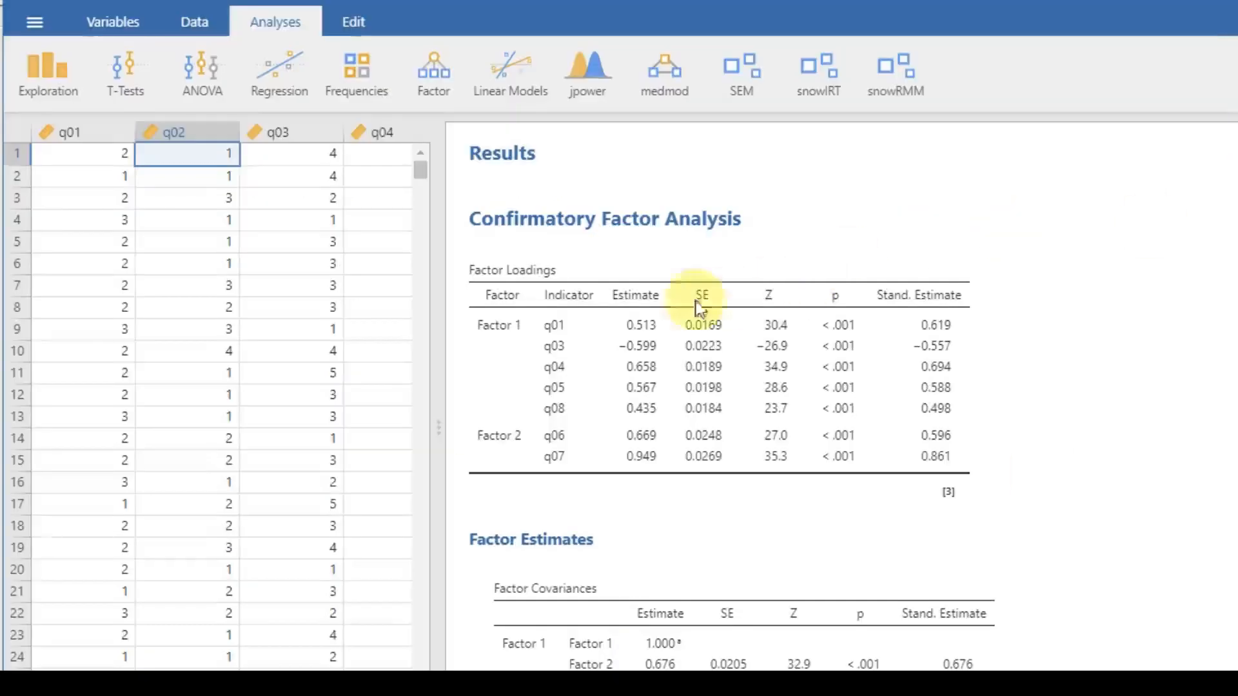
click(312, 134)
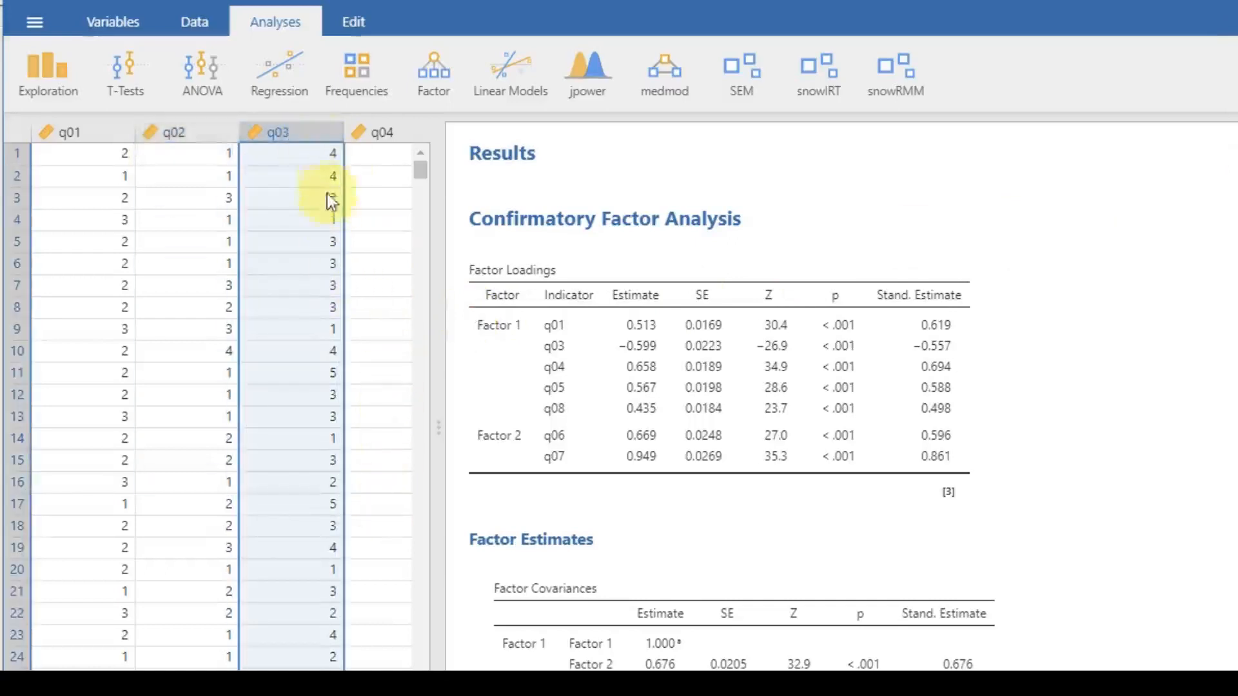
Step: Create a transformed variable from the q03 column and name it "q03 (R)"
click(329, 161)
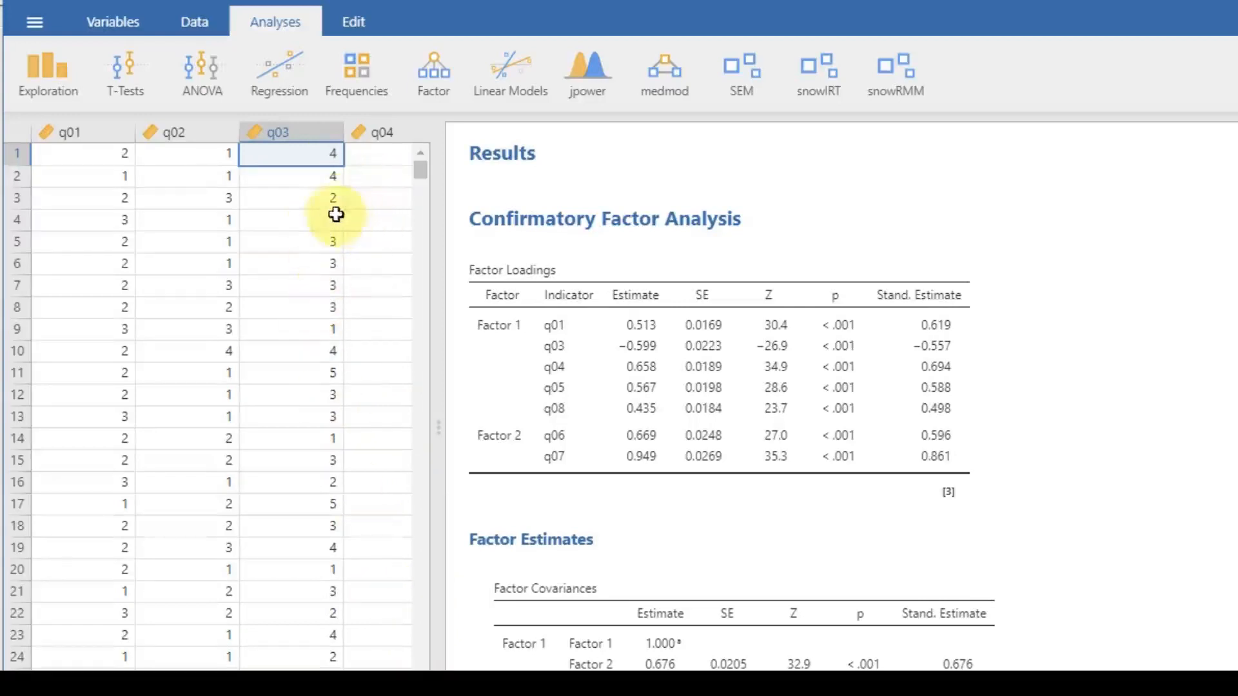
click(327, 132)
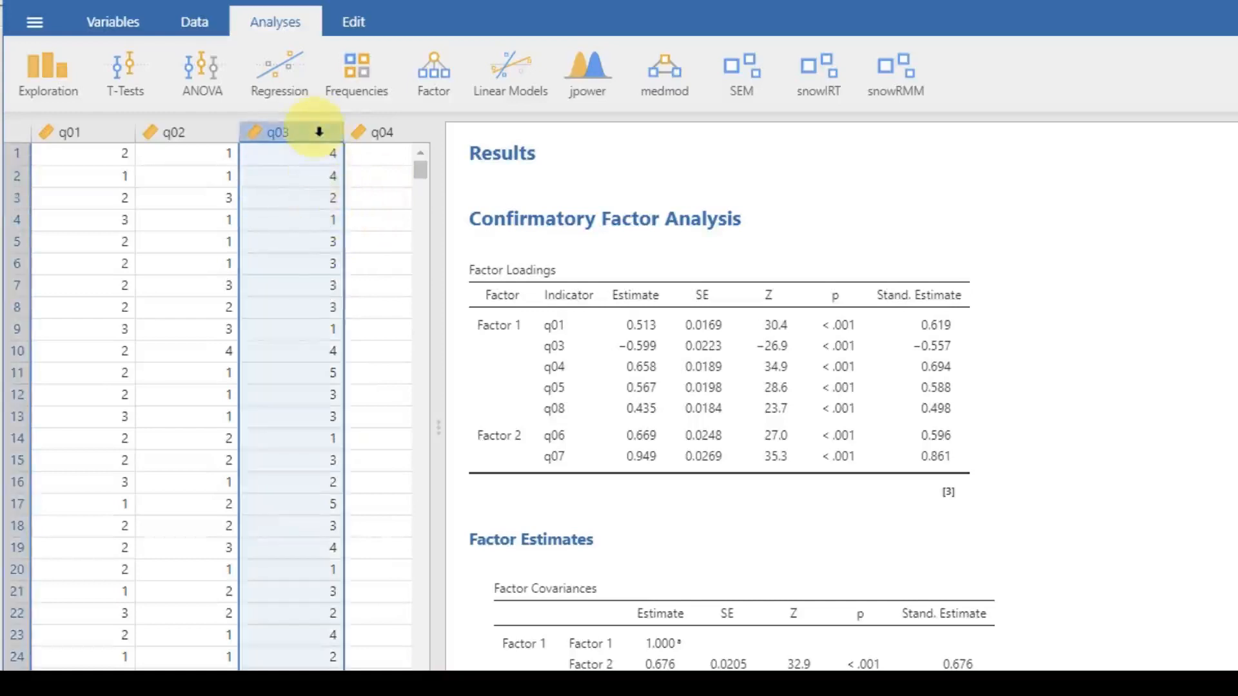
click(192, 19)
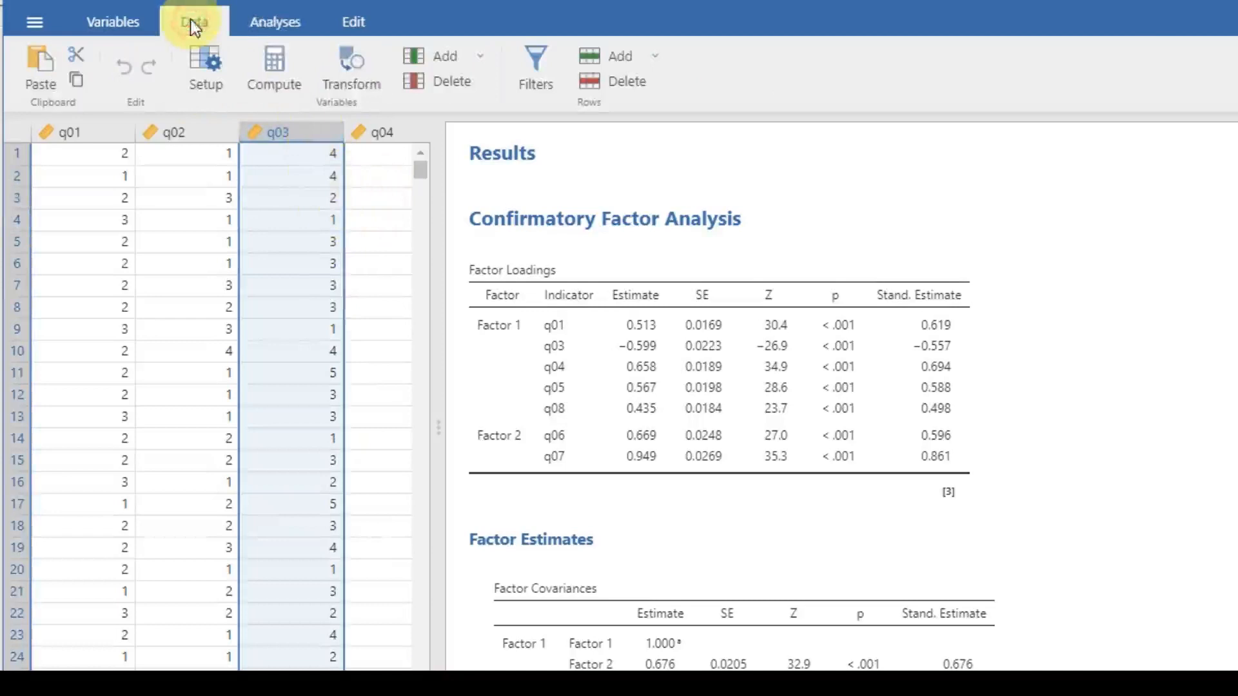
click(347, 74)
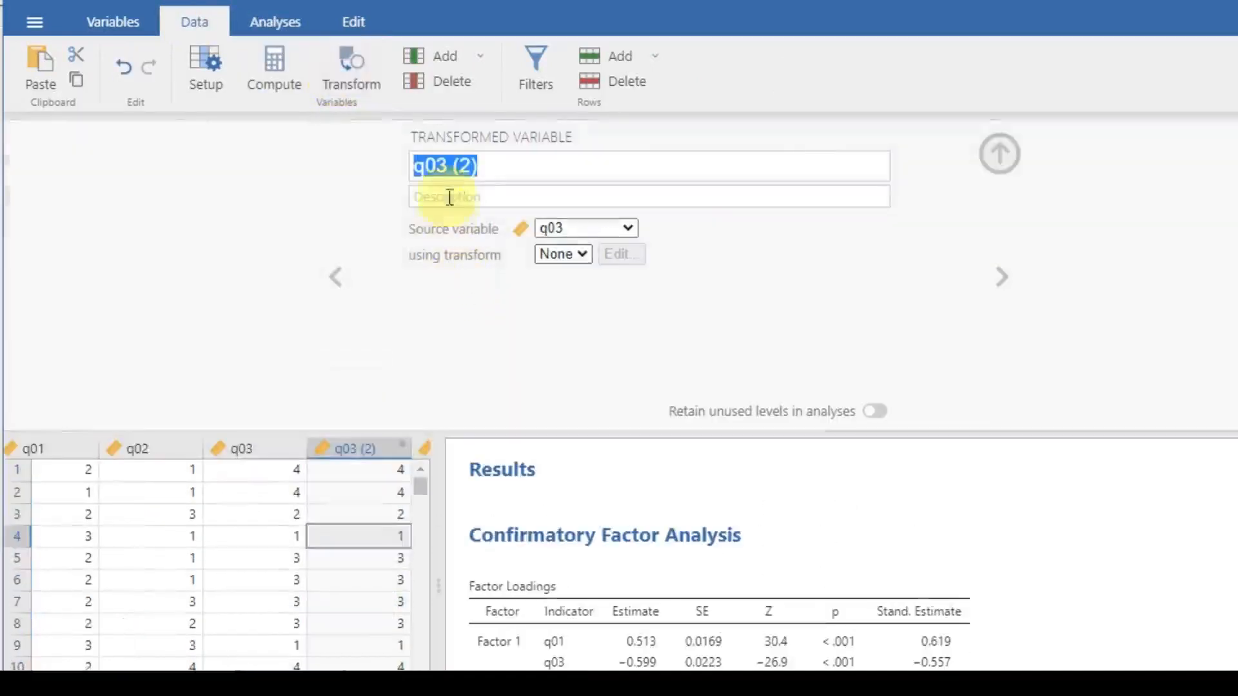
click(461, 167)
key(Delete)
text(R)
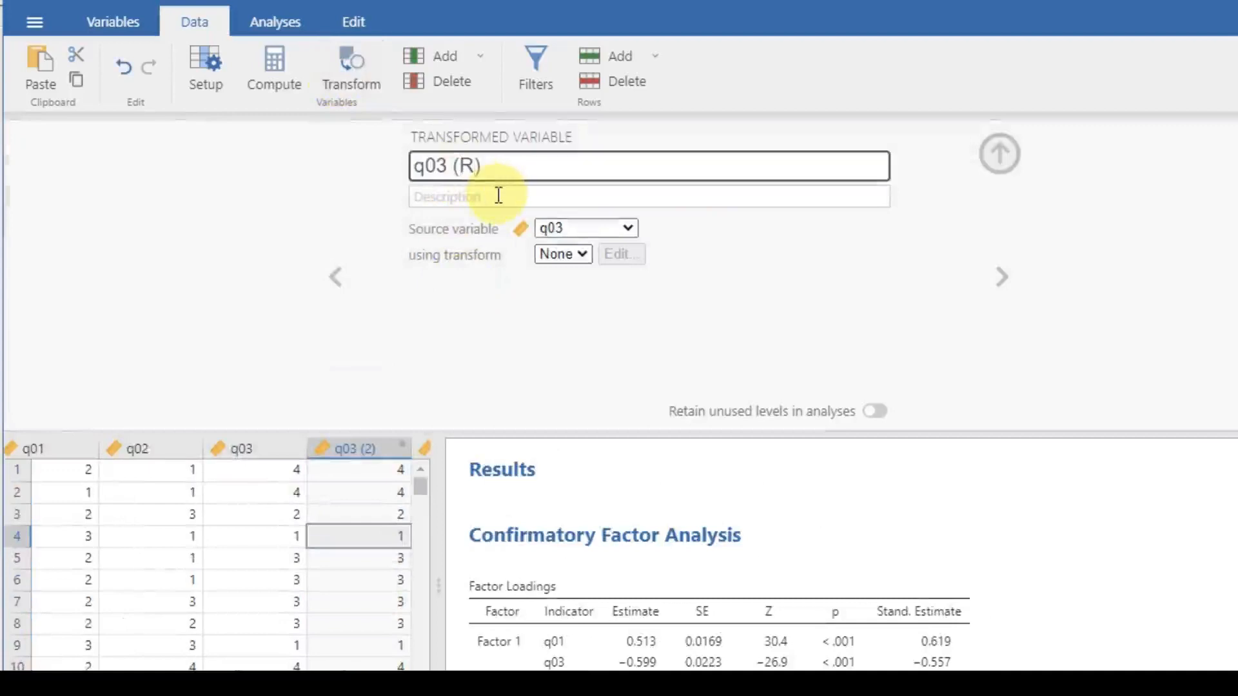
Step: Create a new transform for q03 (R) with a recode condition that turns source value 5 into 1
click(579, 257)
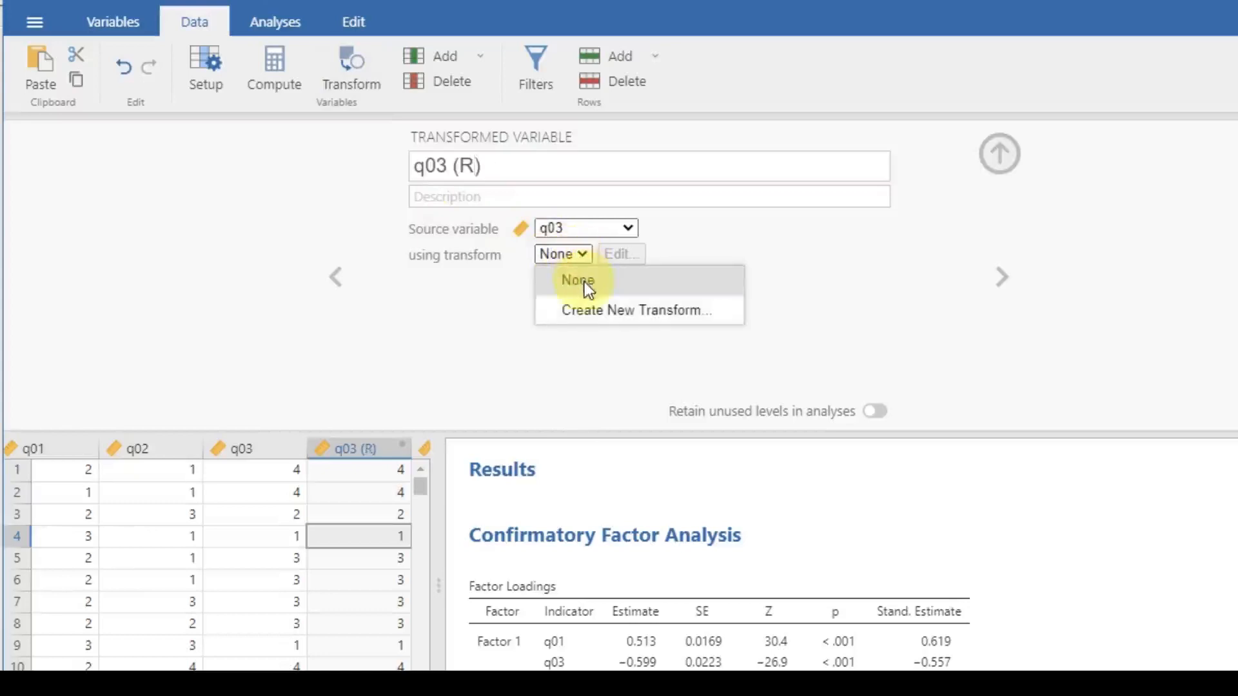
click(587, 310)
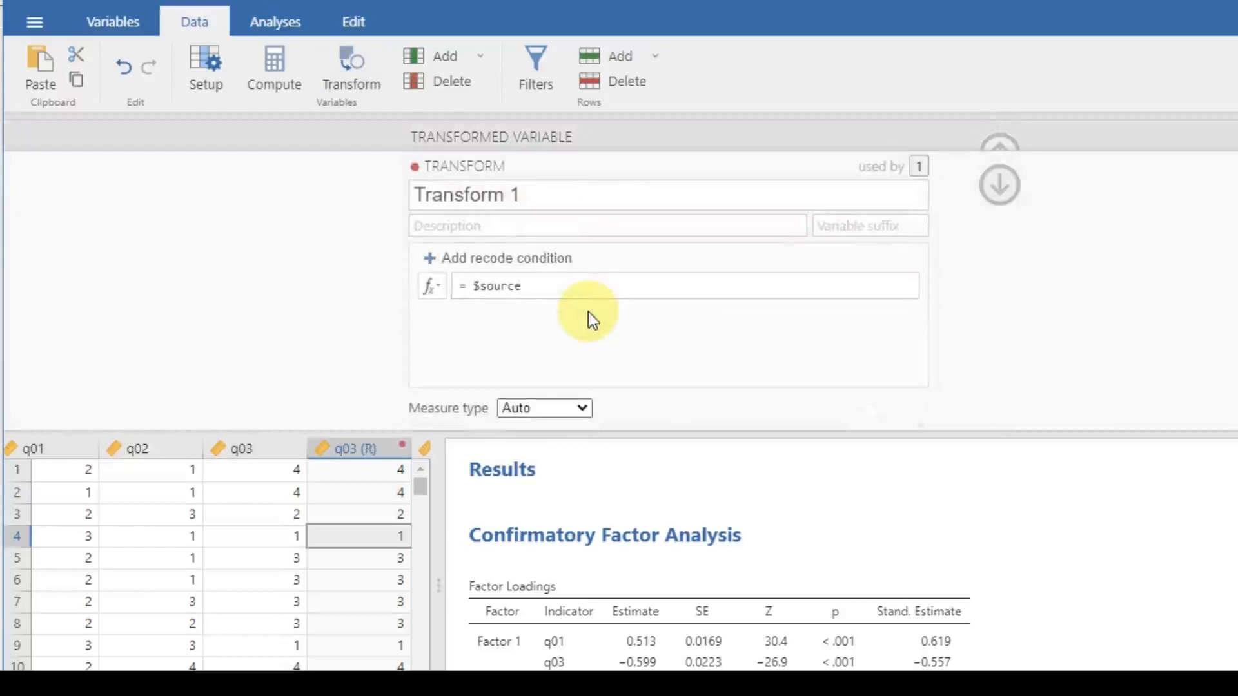
click(552, 258)
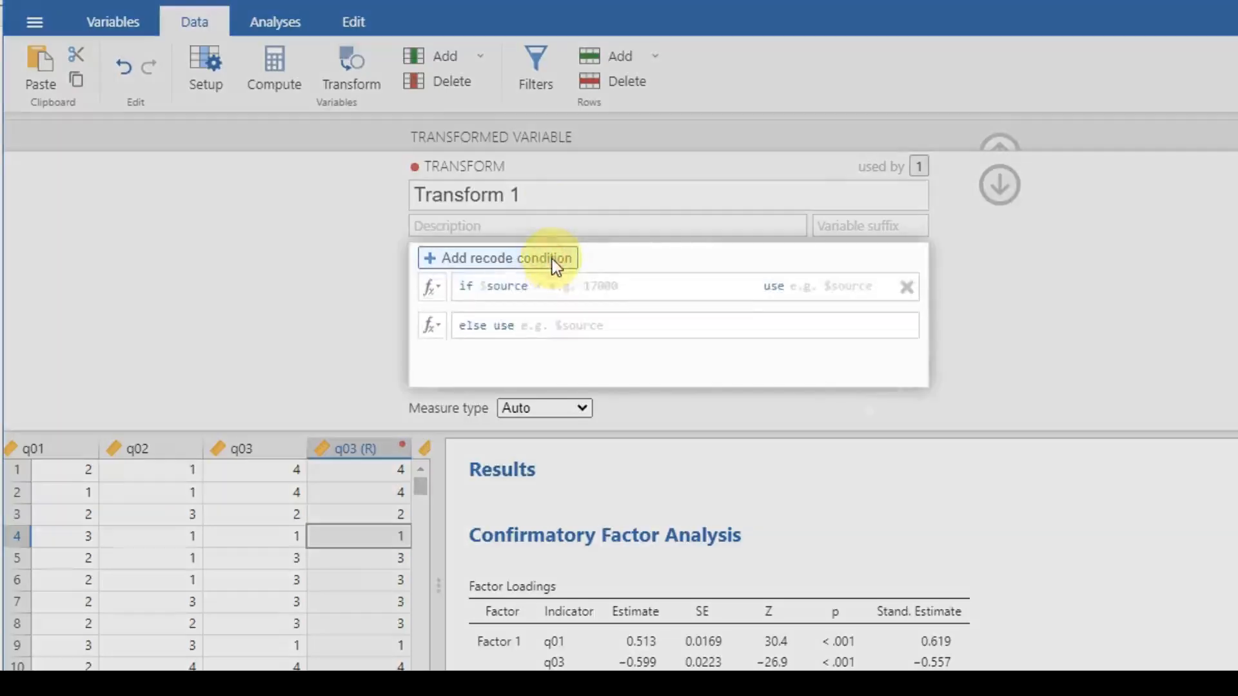
click(571, 290)
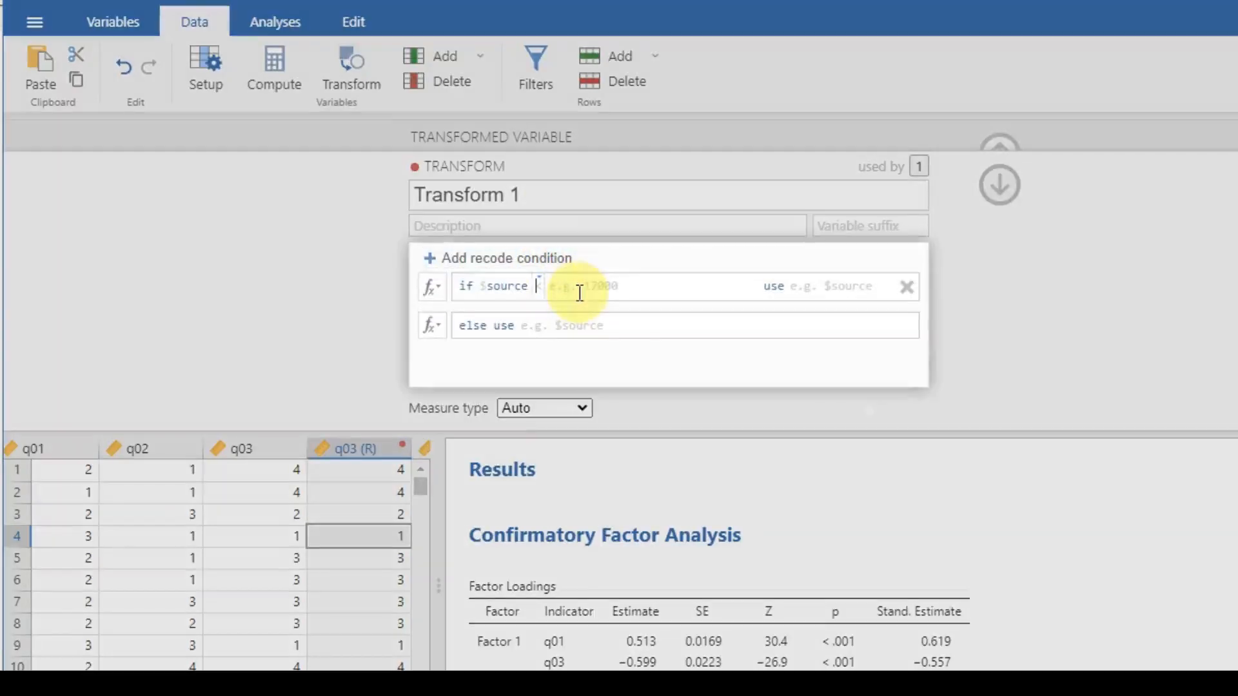
text(==)
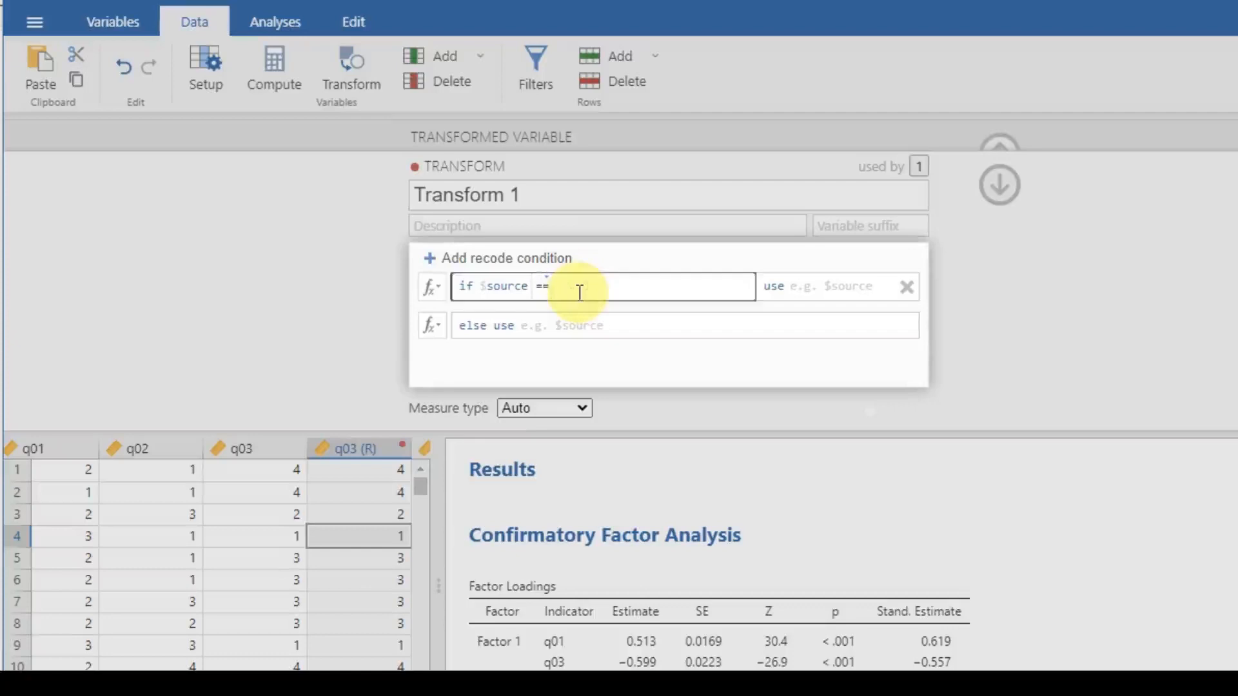
text( 5)
click(853, 287)
text(1)
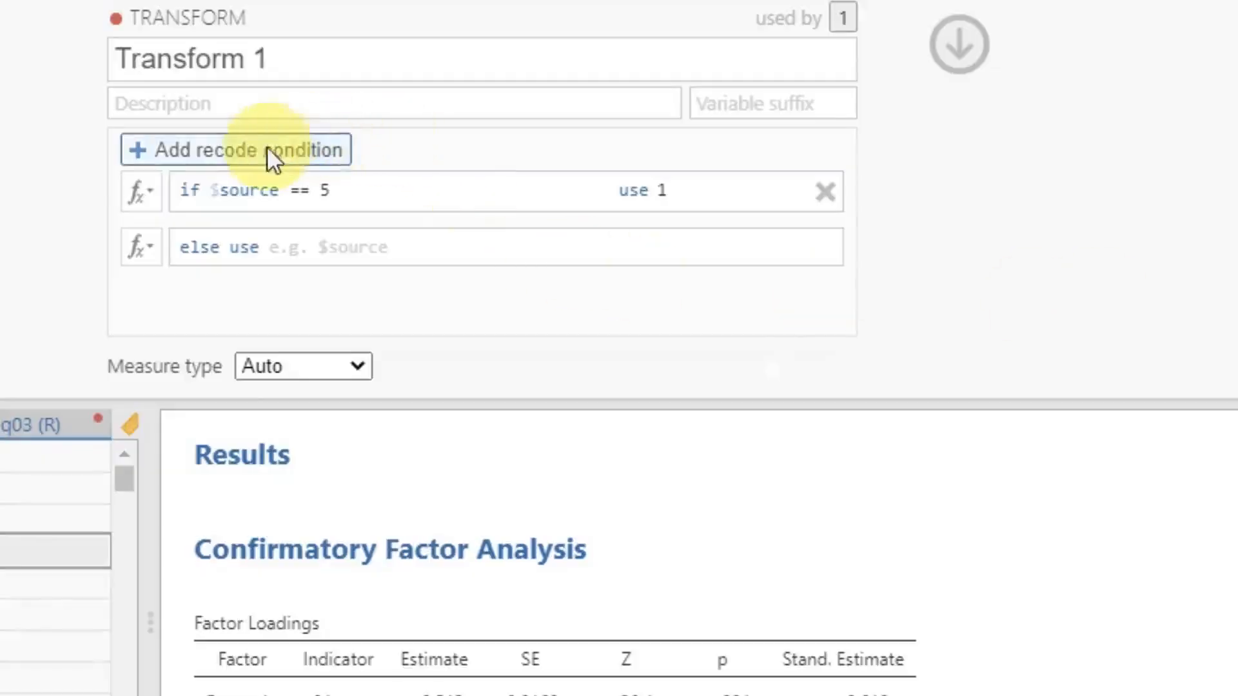
Step: Add a second recode condition to the transform so that source value 4 becomes 2
click(264, 156)
click(333, 243)
text(==)
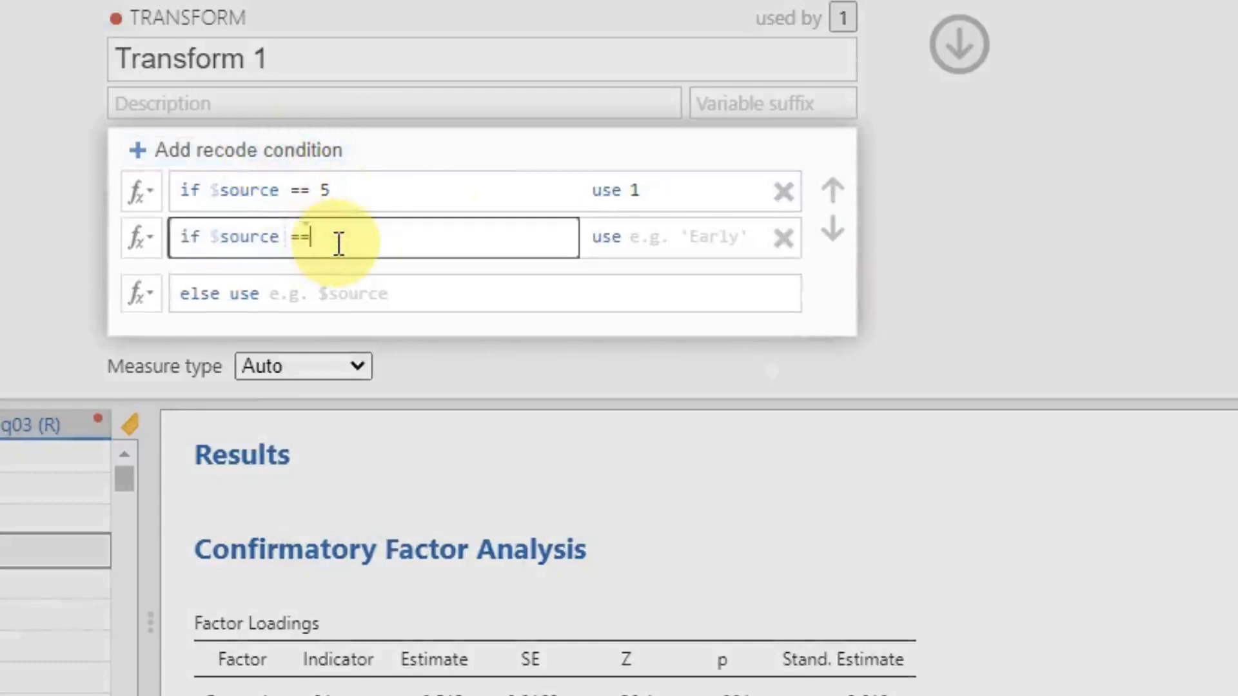
text( 4)
click(666, 253)
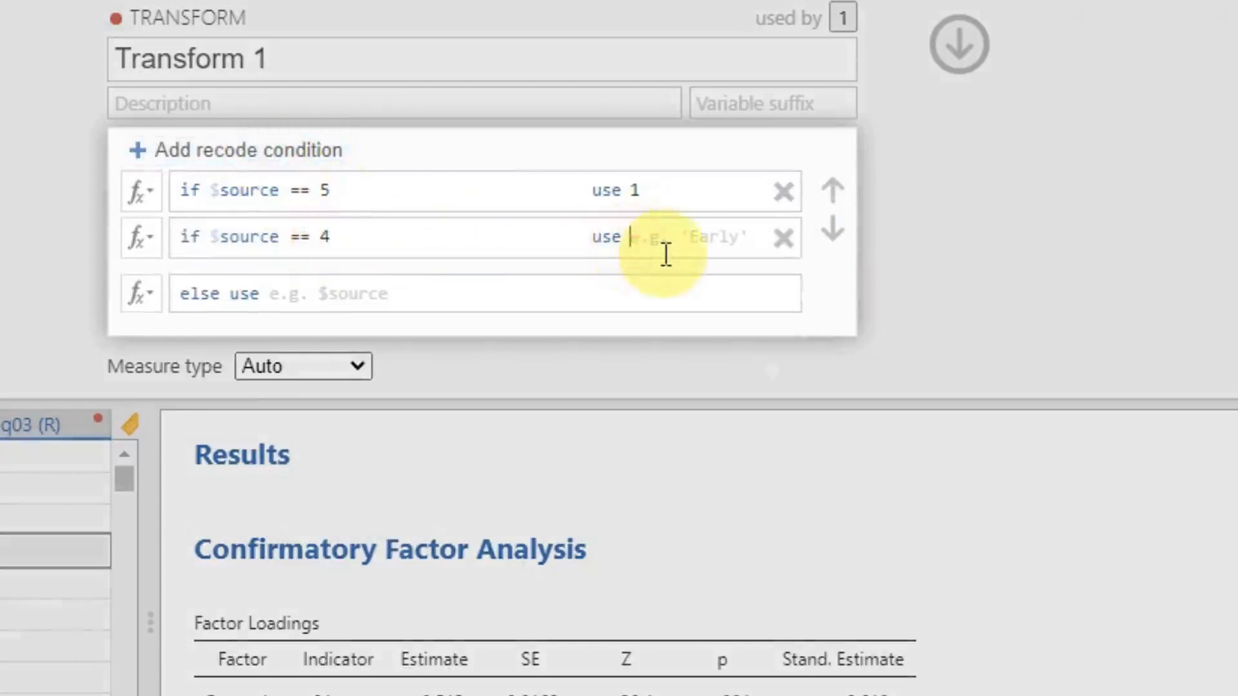
text(2)
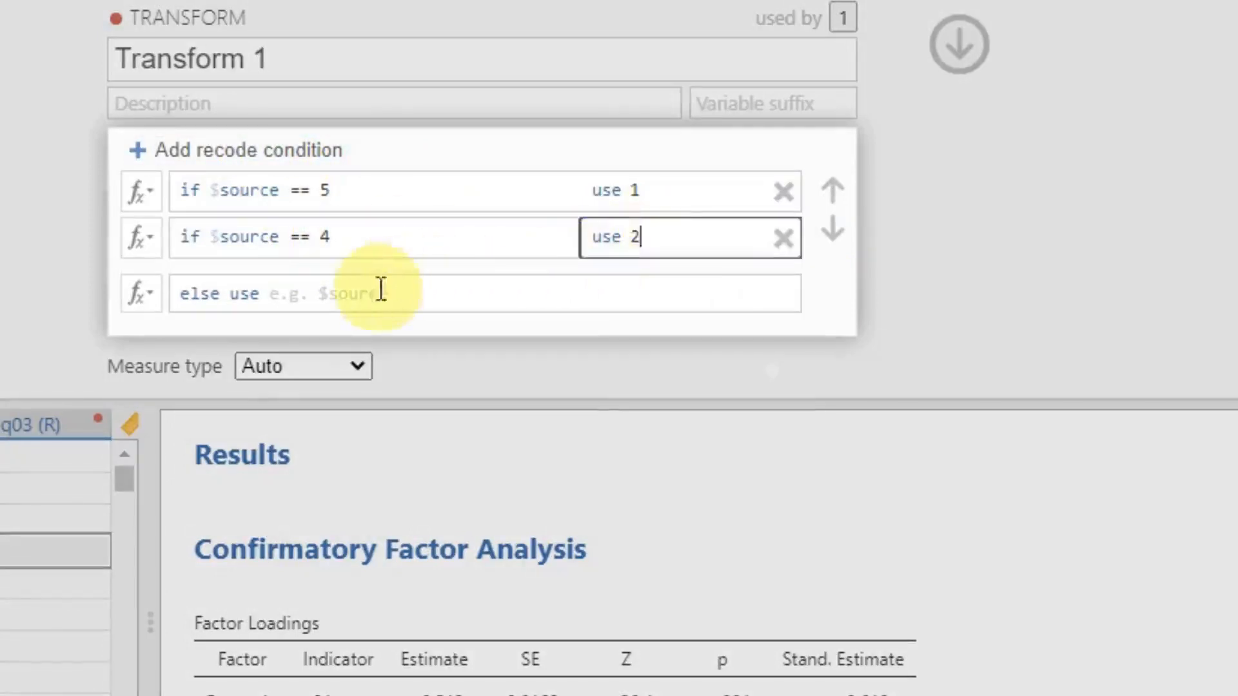
Step: Add a third recode condition to the transform that keeps source value 3 as 3
click(292, 158)
click(331, 252)
text(==)
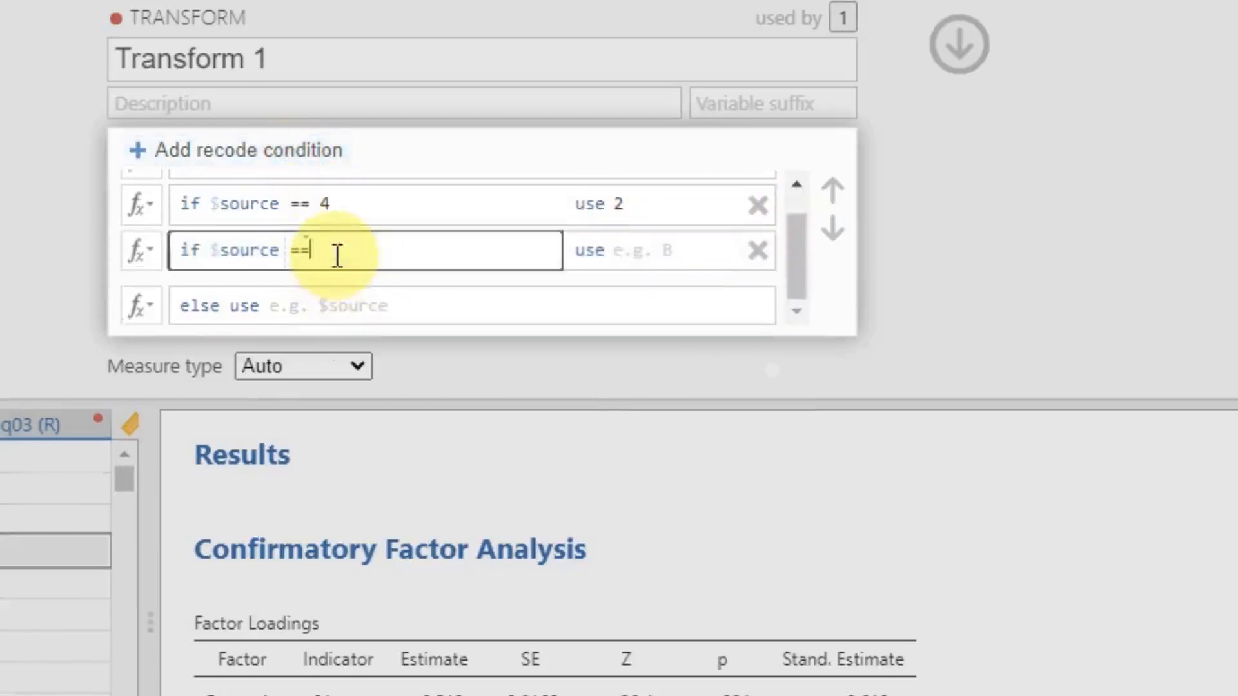
text( 3)
click(634, 254)
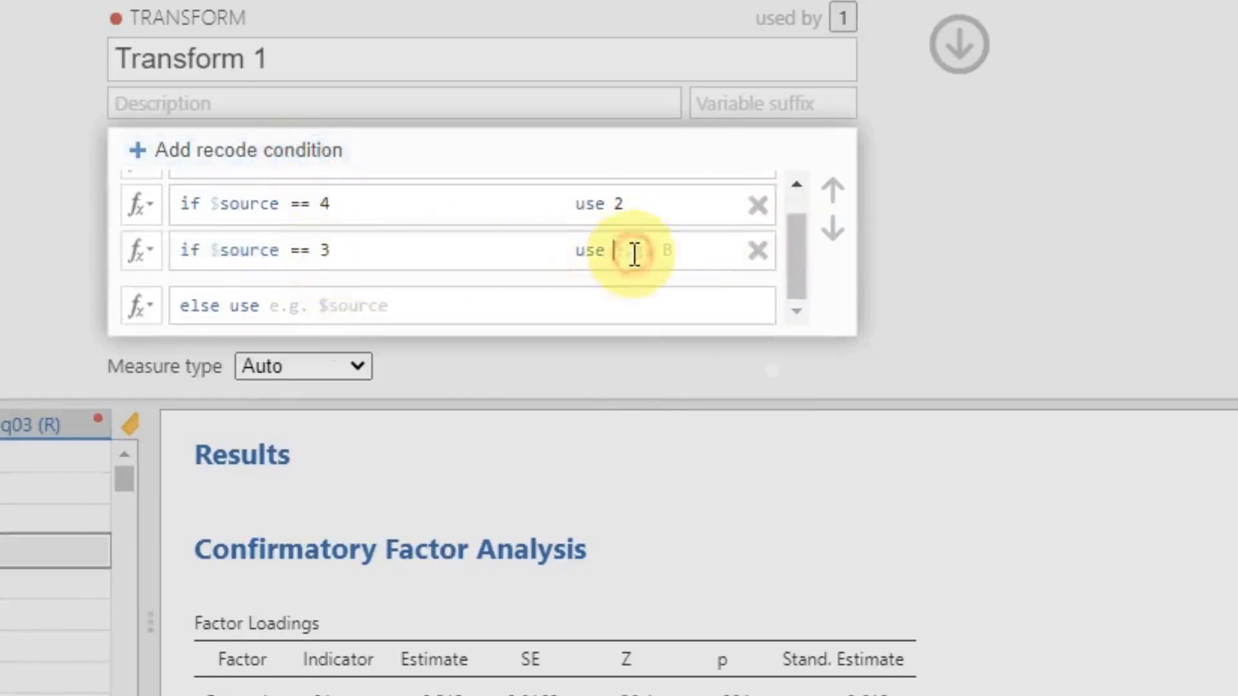
text(3)
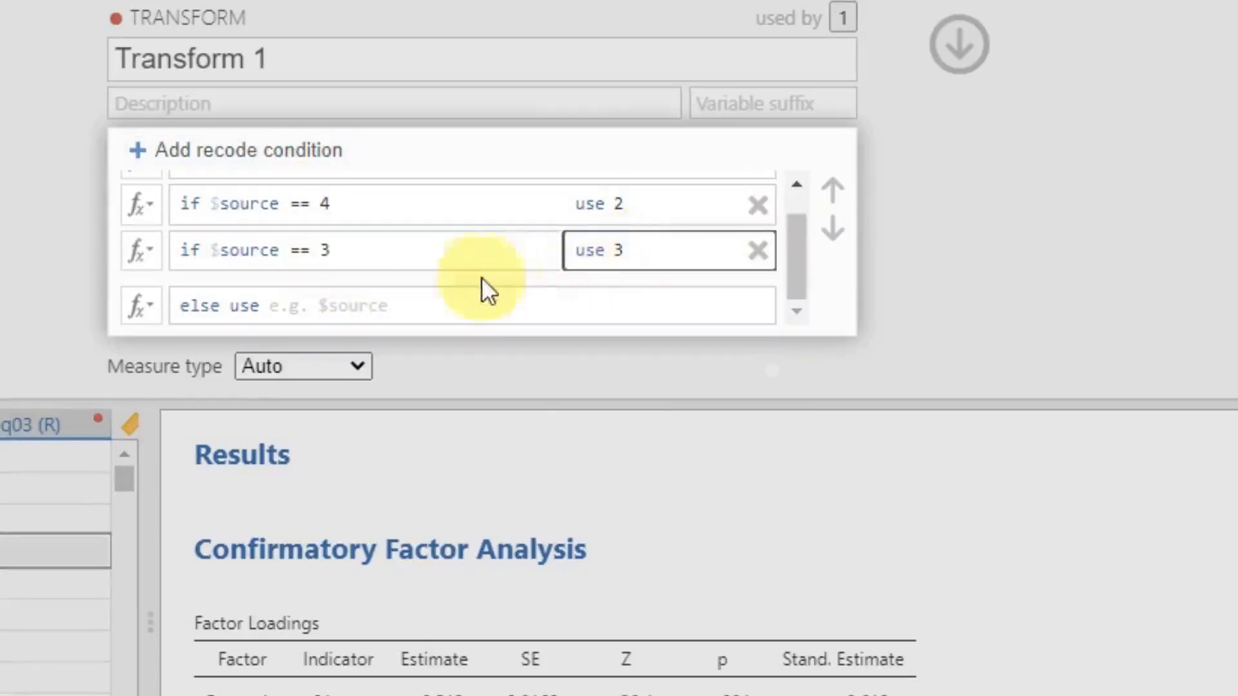
Step: Add a fourth recode condition to the transform so that source value 2 becomes 4
click(275, 162)
click(338, 251)
text(==)
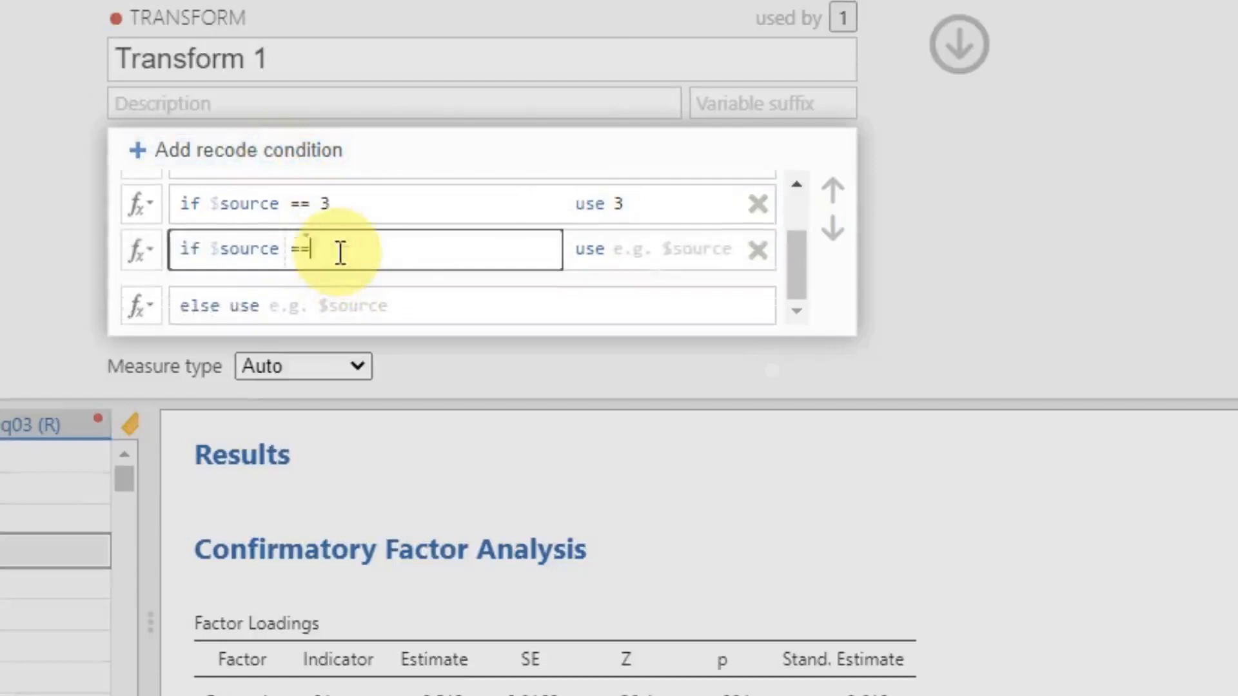
mouse_move(801, 267)
mouse_down()
mouse_move(801, 233)
mouse_move(801, 264)
mouse_up()
click(437, 277)
text(2)
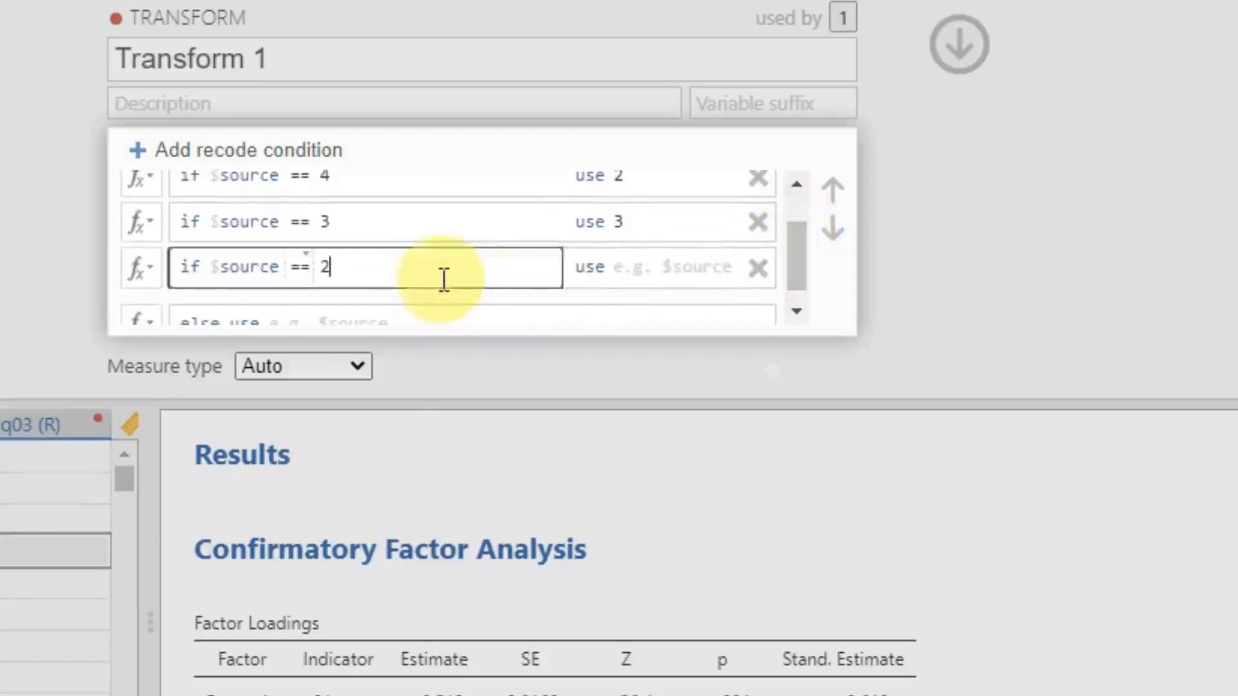
click(664, 270)
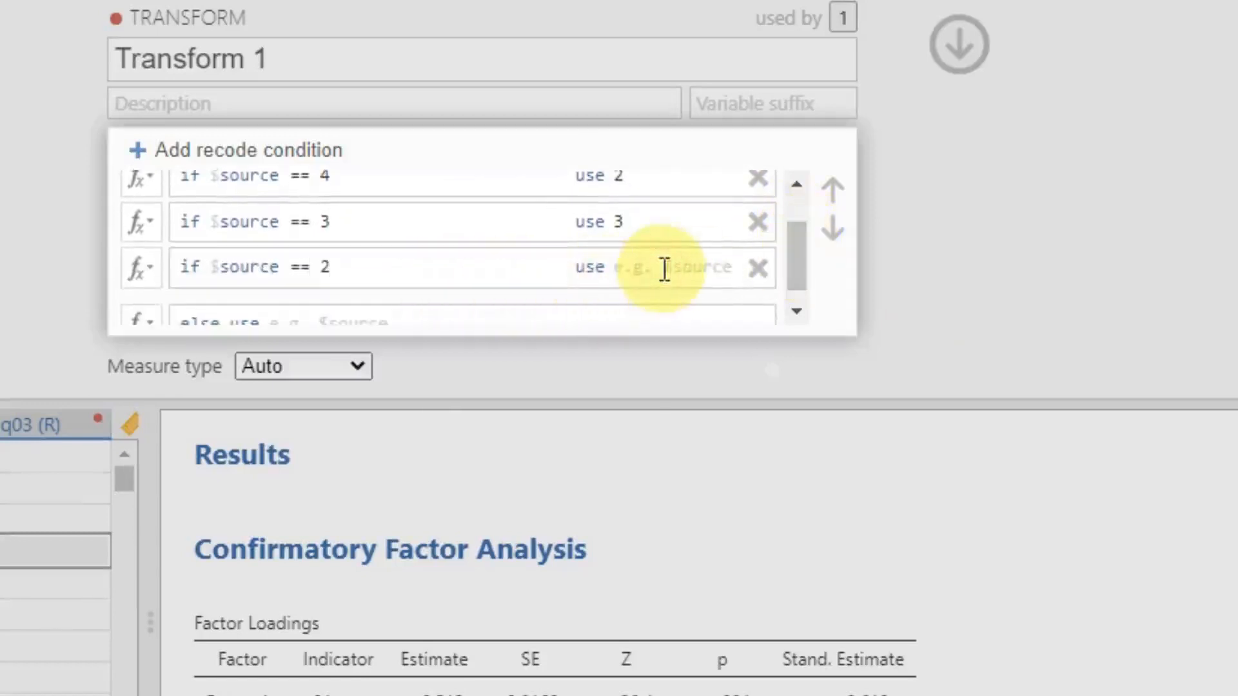
text(4)
Step: Add a fifth recode condition to the transform so that source value 1 becomes 5
drag(800, 272, 800, 293)
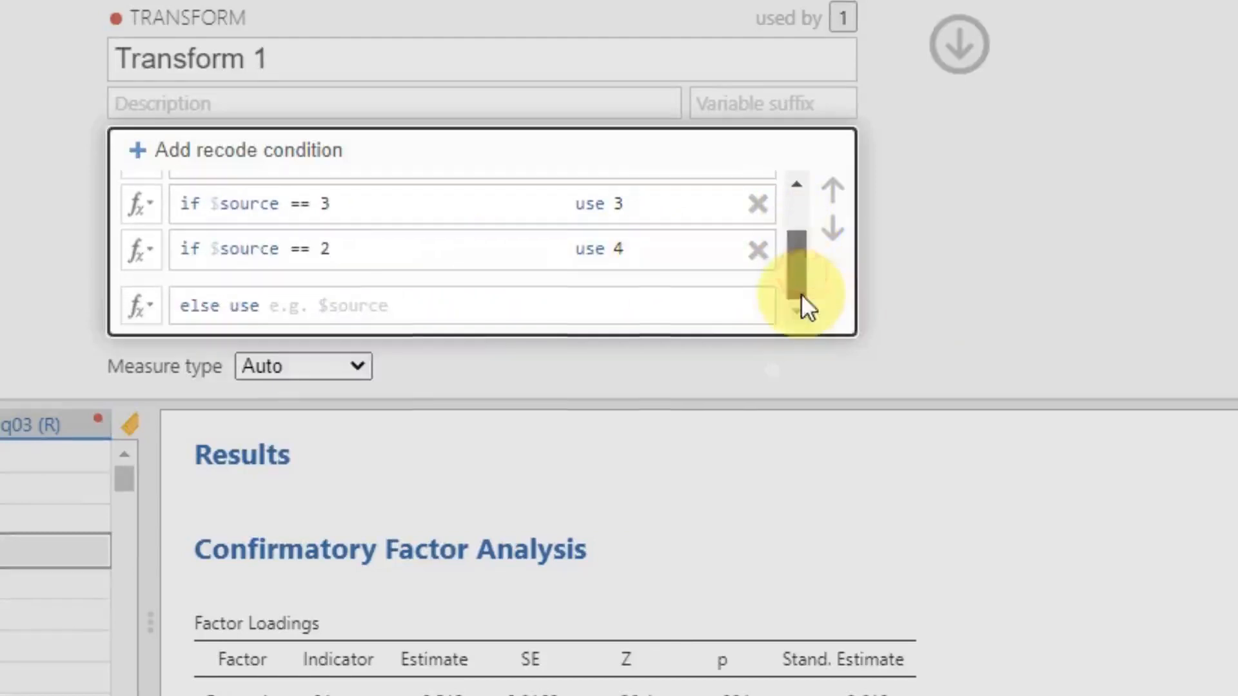
click(454, 300)
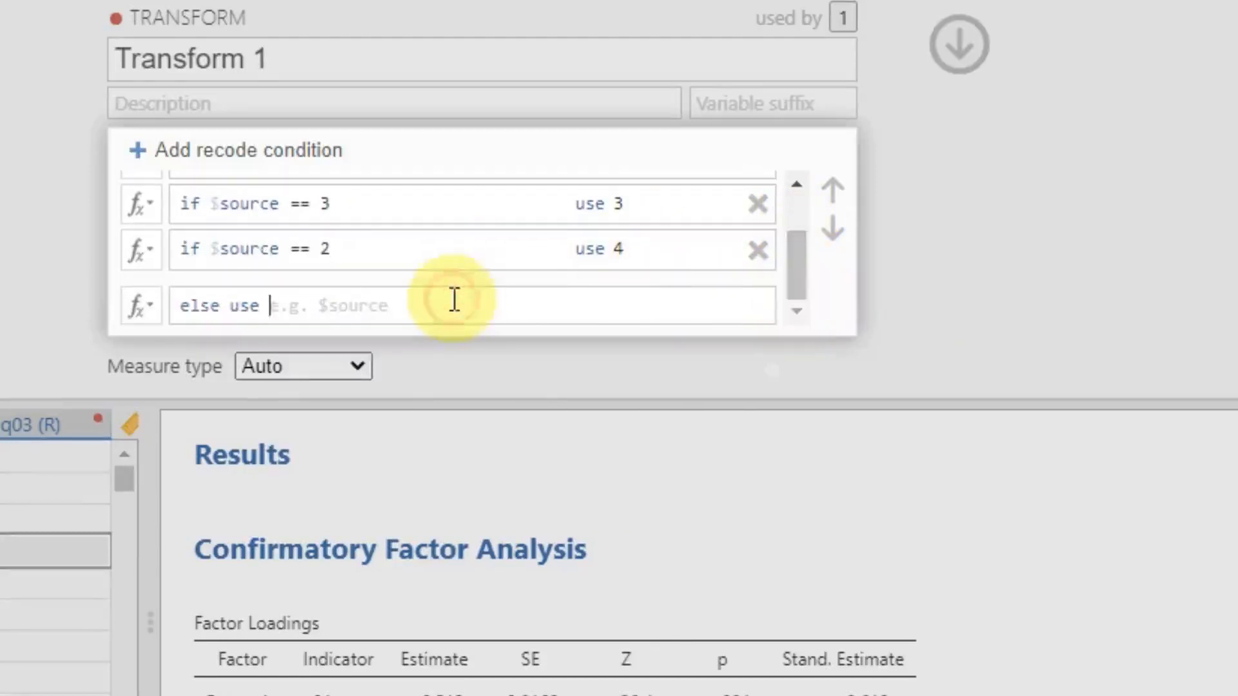
click(304, 147)
click(347, 249)
text(== 1)
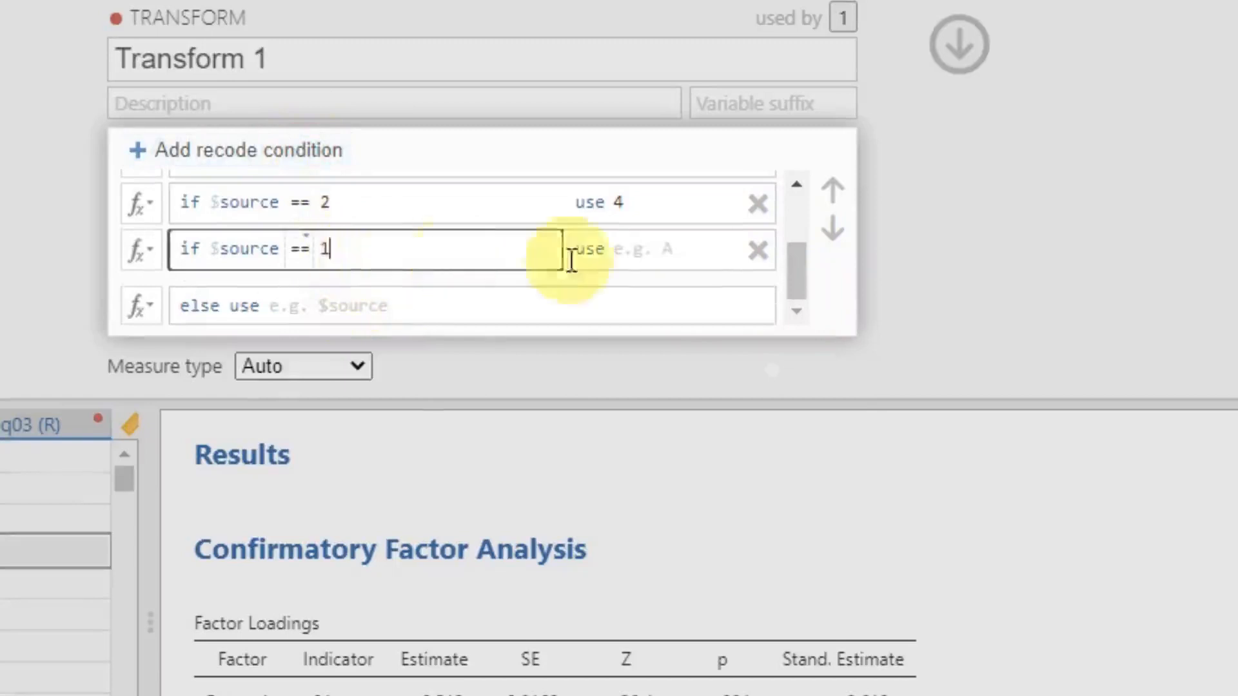
click(657, 258)
text(5)
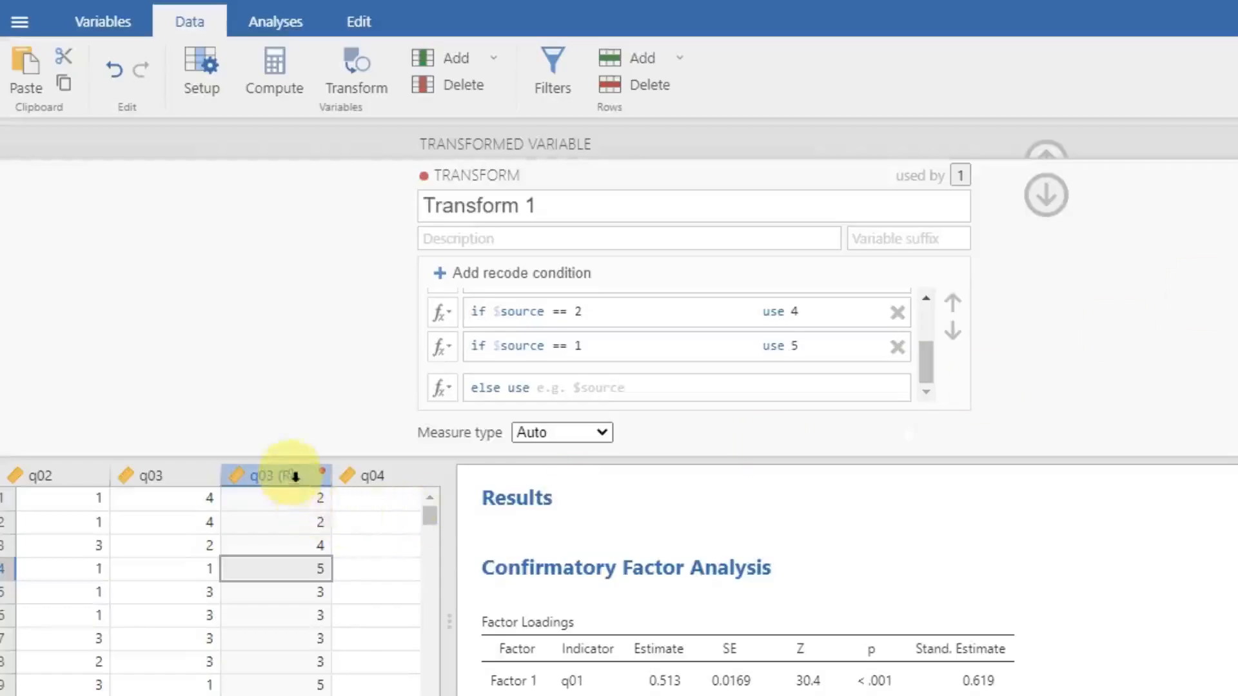
Step: Compare the first four rows of q03 with q03 (R) to check the reverse coding
click(191, 504)
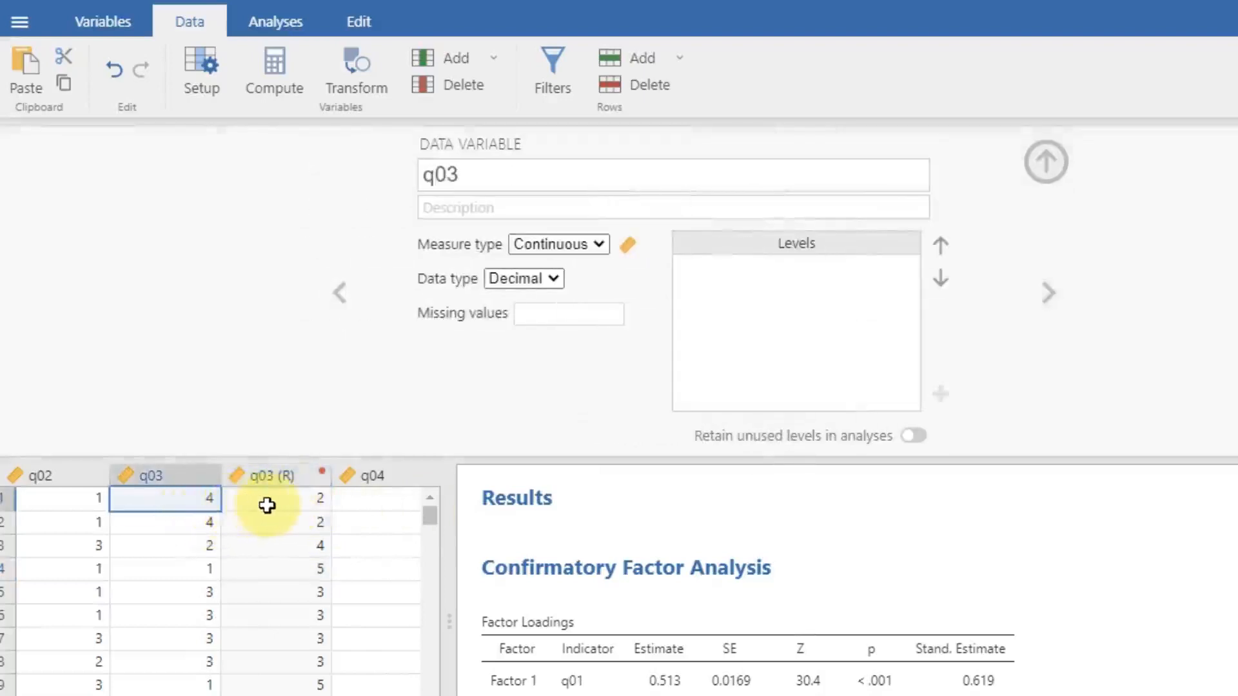
click(271, 506)
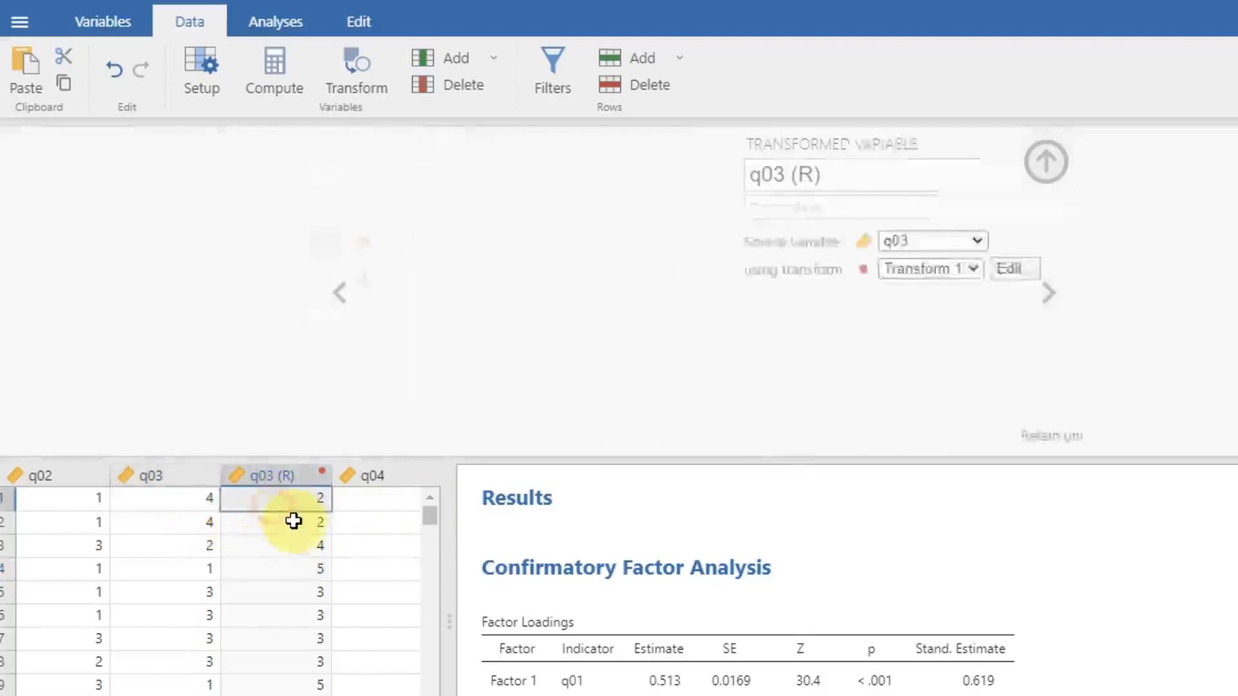
click(189, 530)
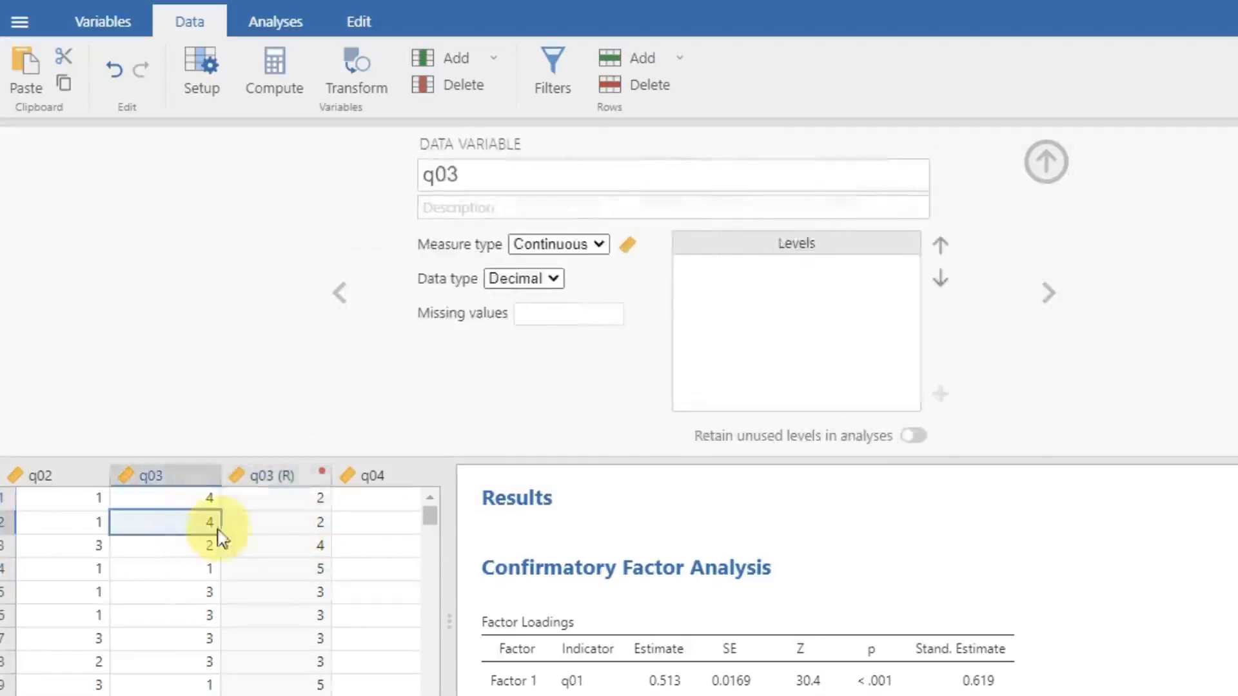
click(254, 523)
click(199, 528)
click(200, 547)
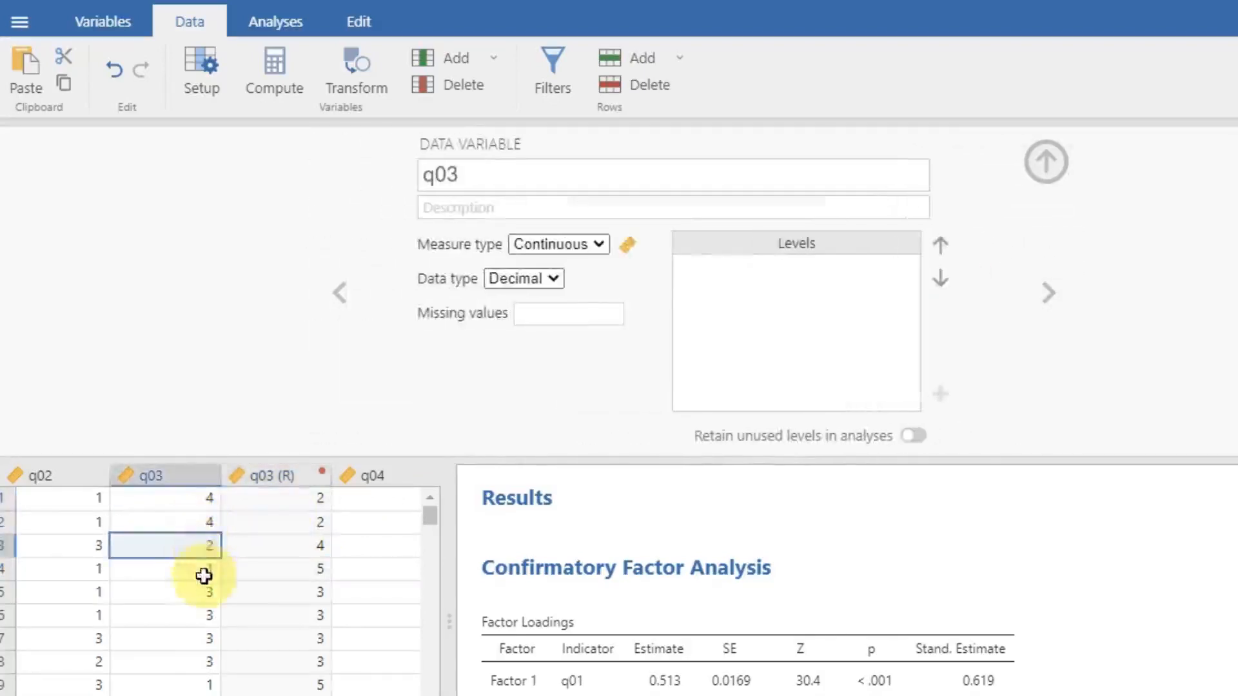
click(204, 570)
click(290, 570)
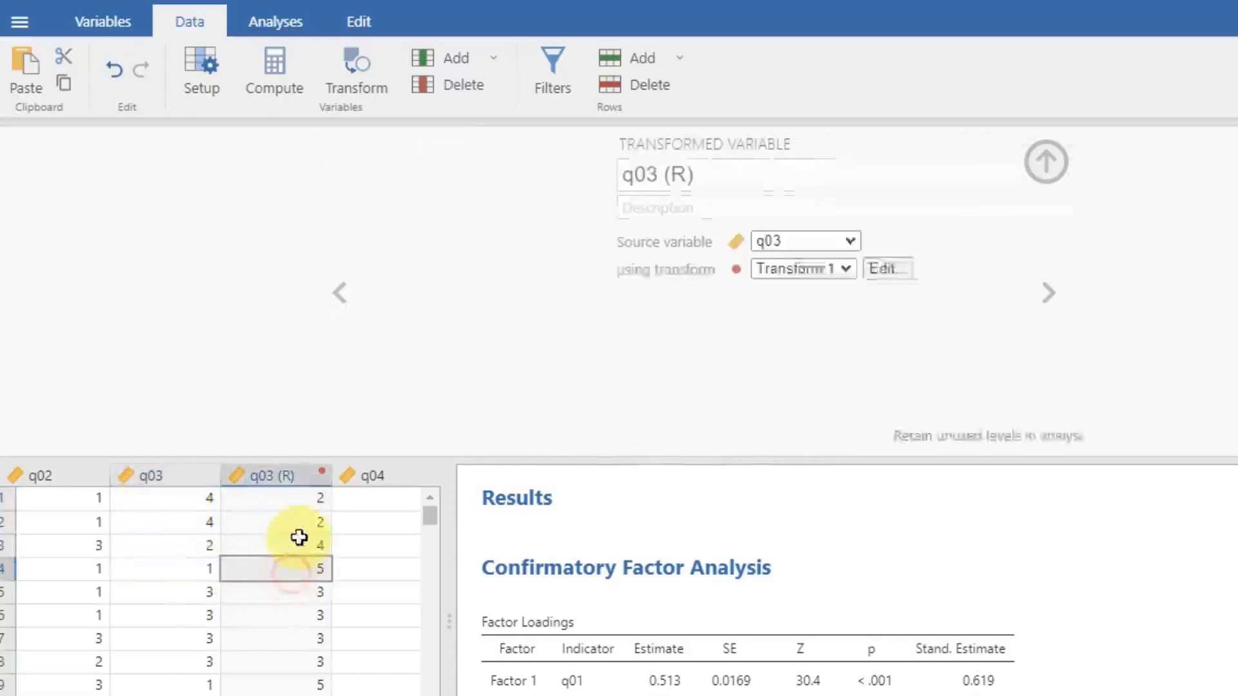
click(296, 505)
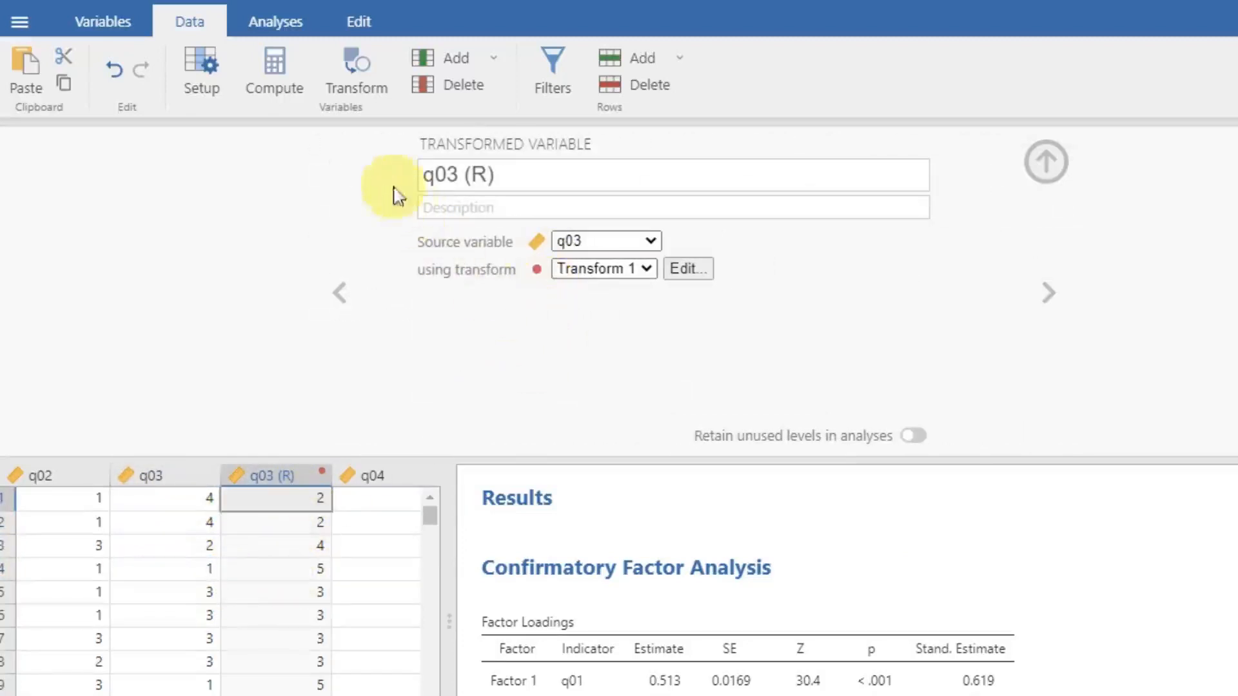
Step: Replace q03 with q03 (R) in Factor 1 of the existing confirmatory factor analysis
click(261, 26)
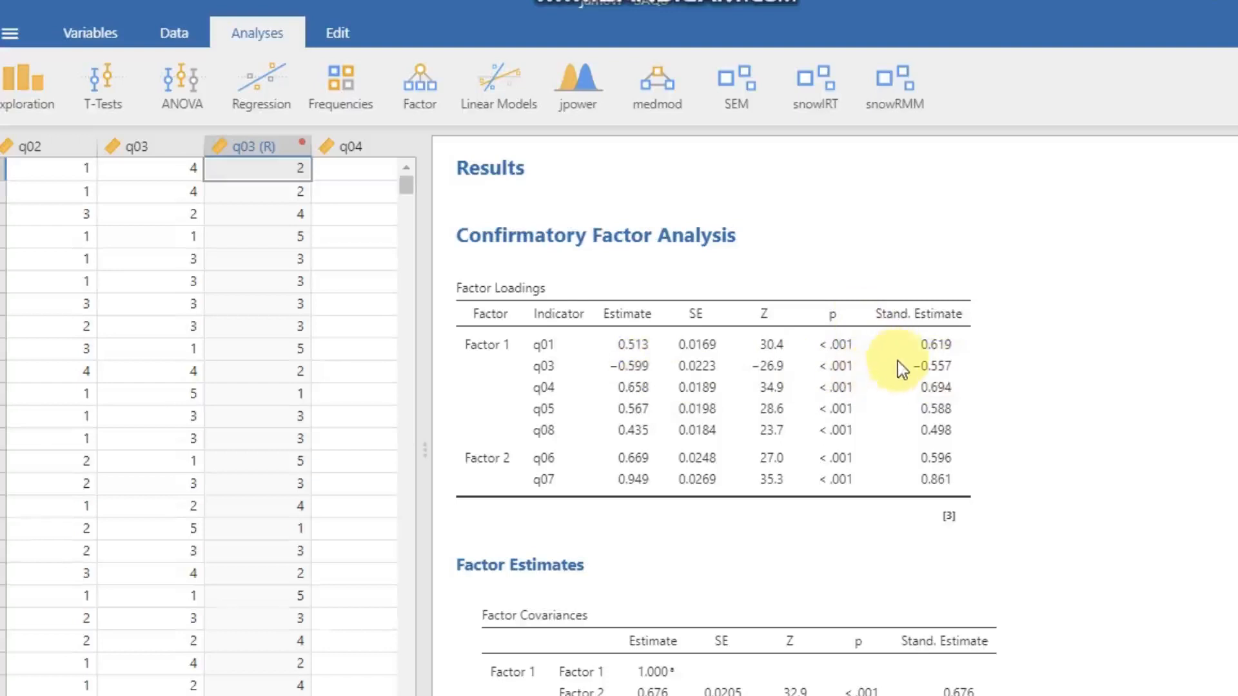
click(840, 390)
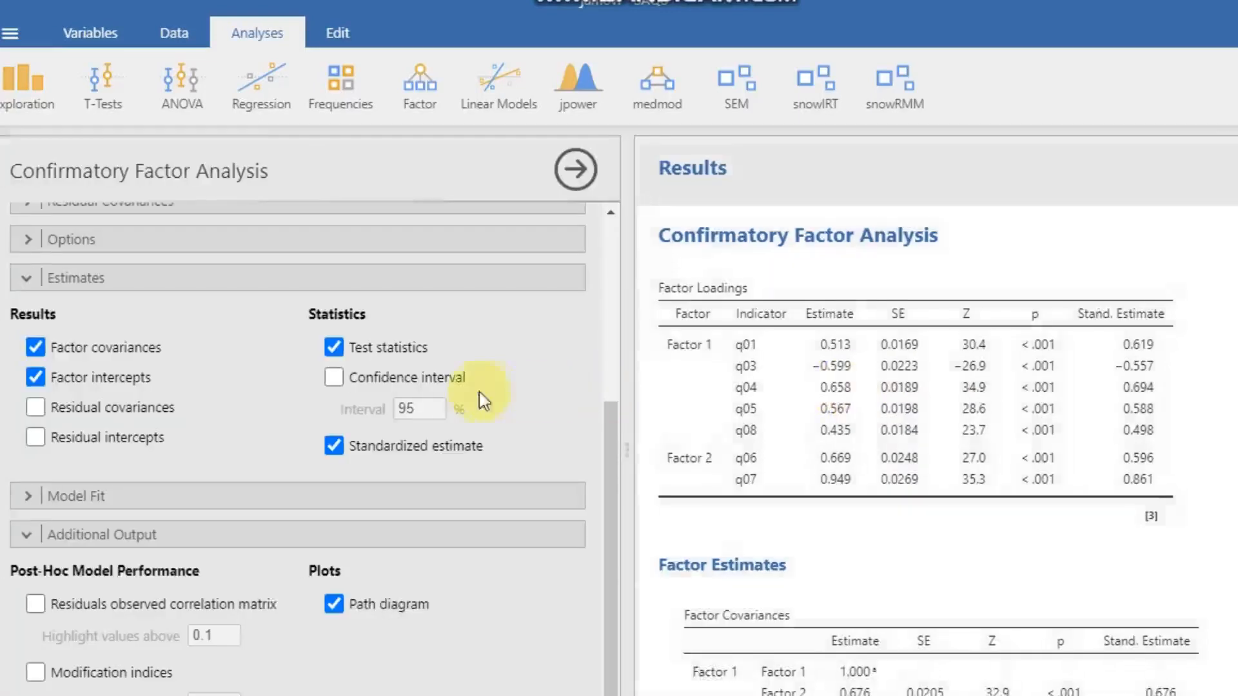
drag(606, 475, 599, 213)
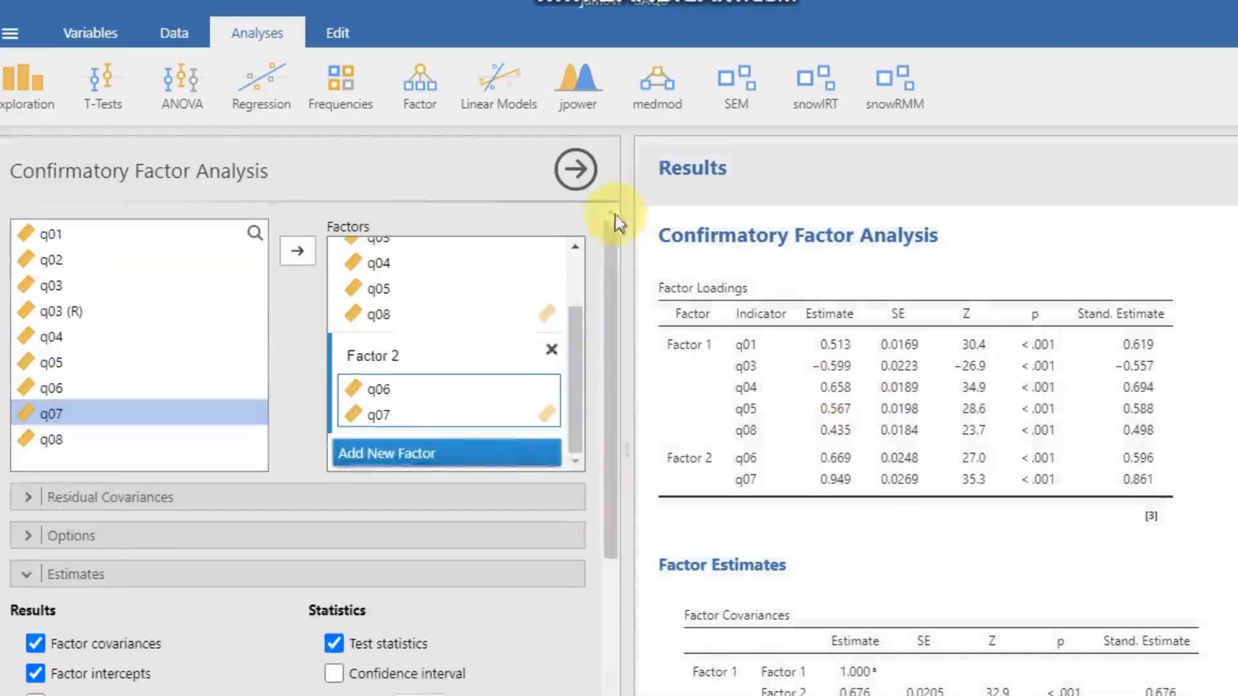
drag(574, 351, 593, 266)
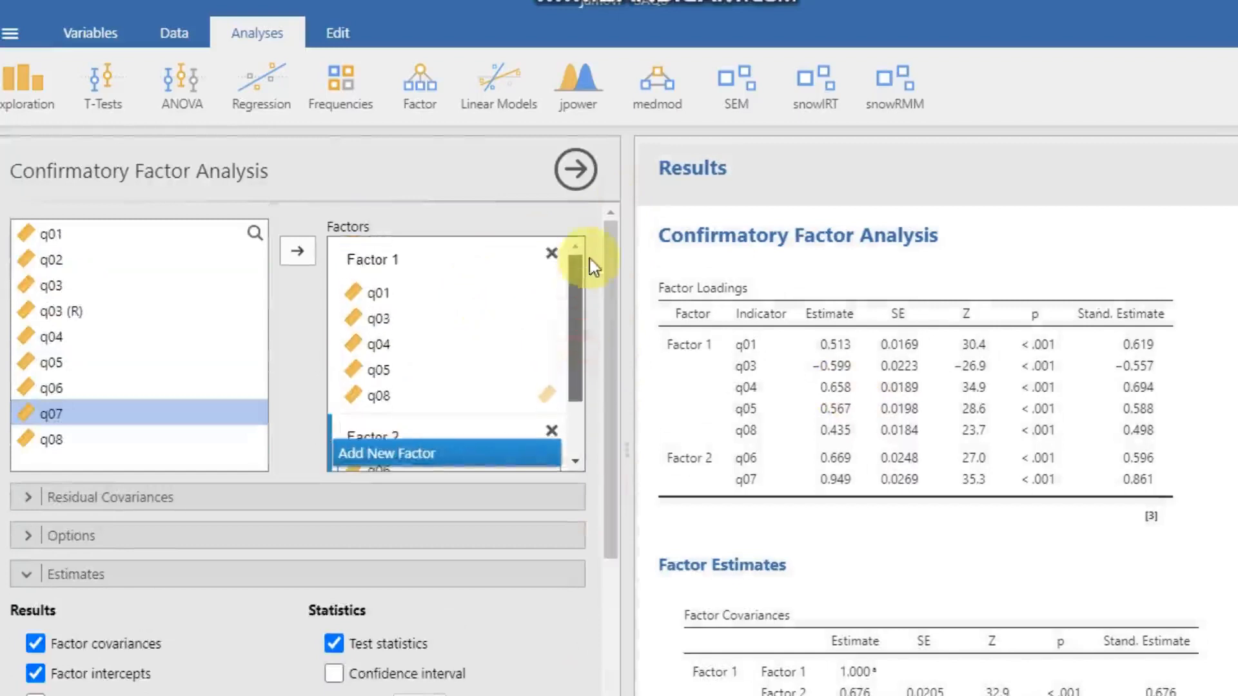
click(381, 318)
click(297, 251)
click(58, 311)
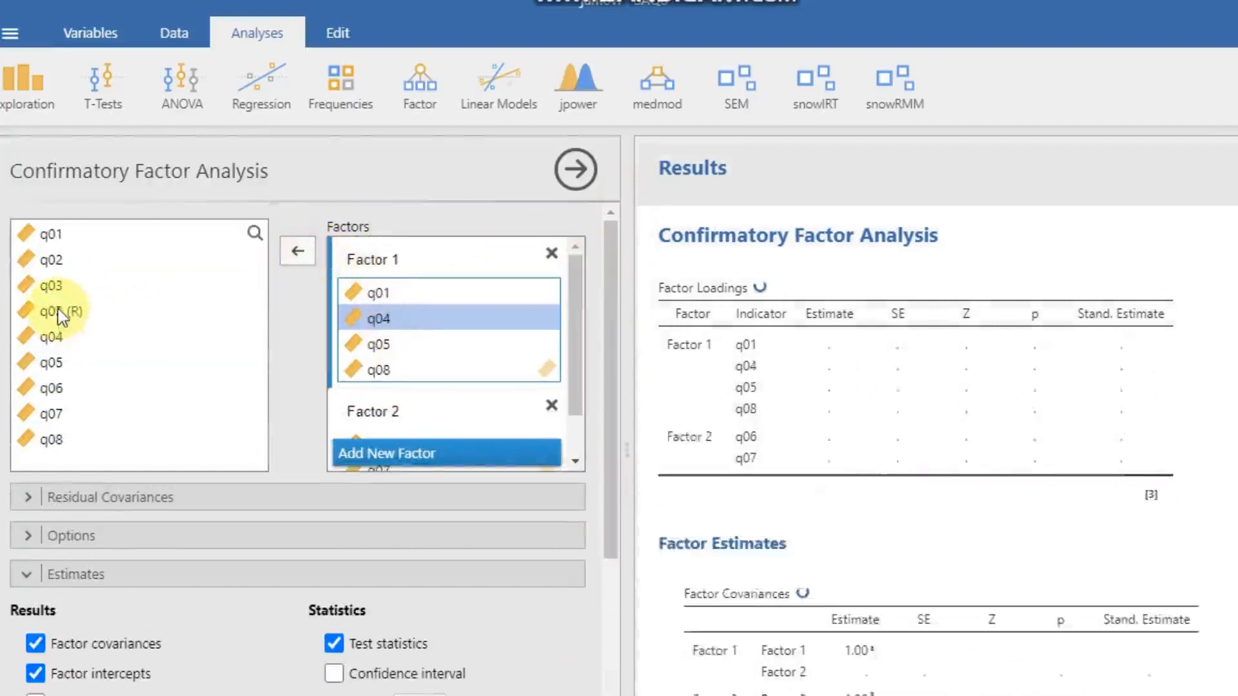
click(298, 255)
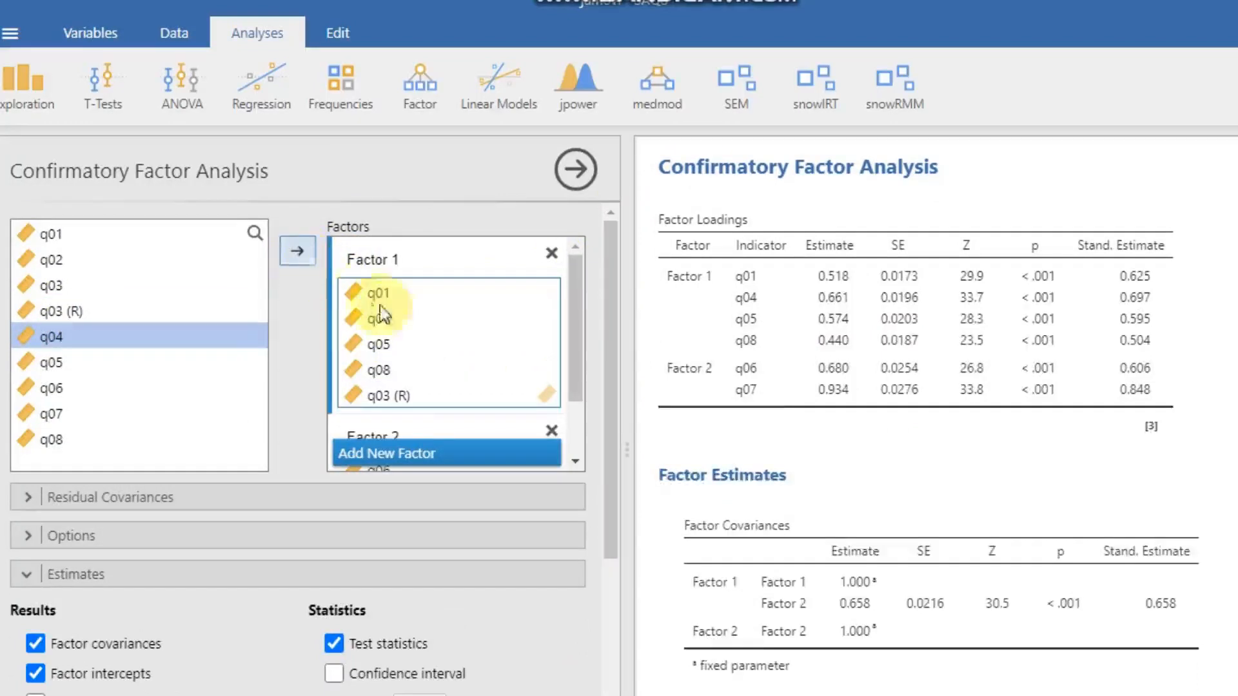
Step: Reorder Factor 1 so q03 (R) sits directly after q01, and close the analysis options
drag(405, 398, 407, 365)
drag(409, 326, 406, 319)
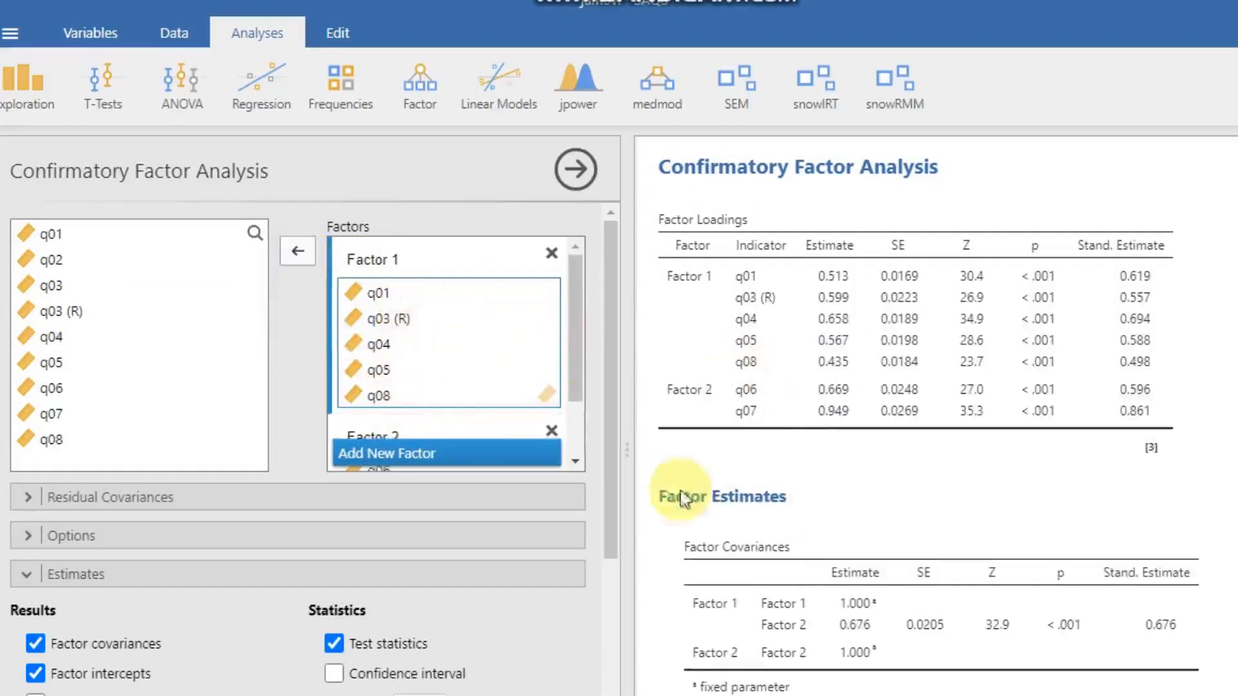
drag(613, 401, 614, 429)
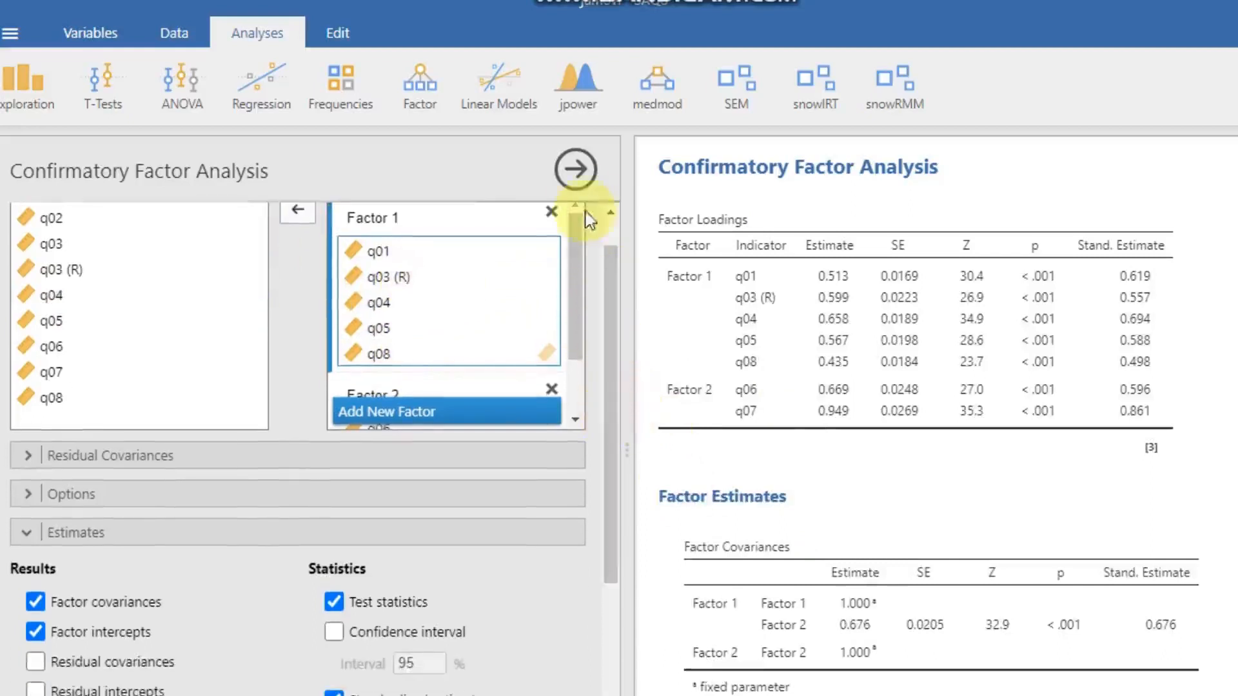
click(574, 170)
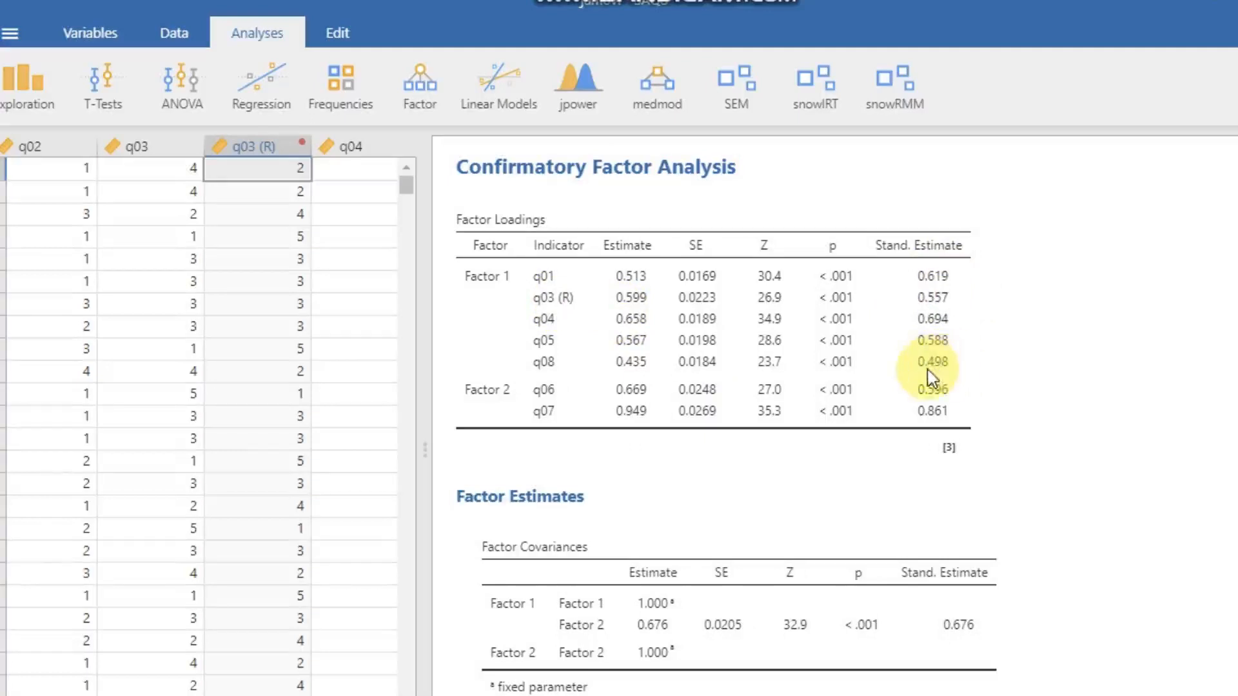
Step: Review the factor loadings and model fit tables of the updated confirmatory factor analysis
scroll(835, 416, down, 14)
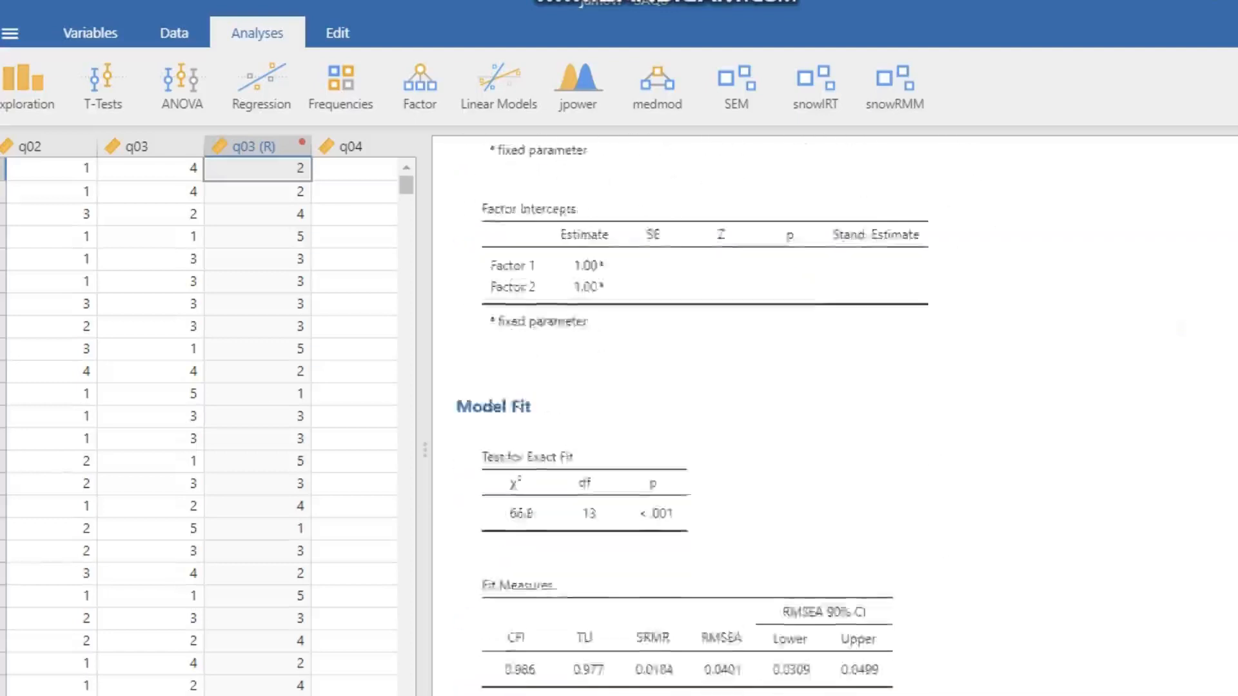
scroll(835, 416, up, 5)
scroll(835, 416, up, 2)
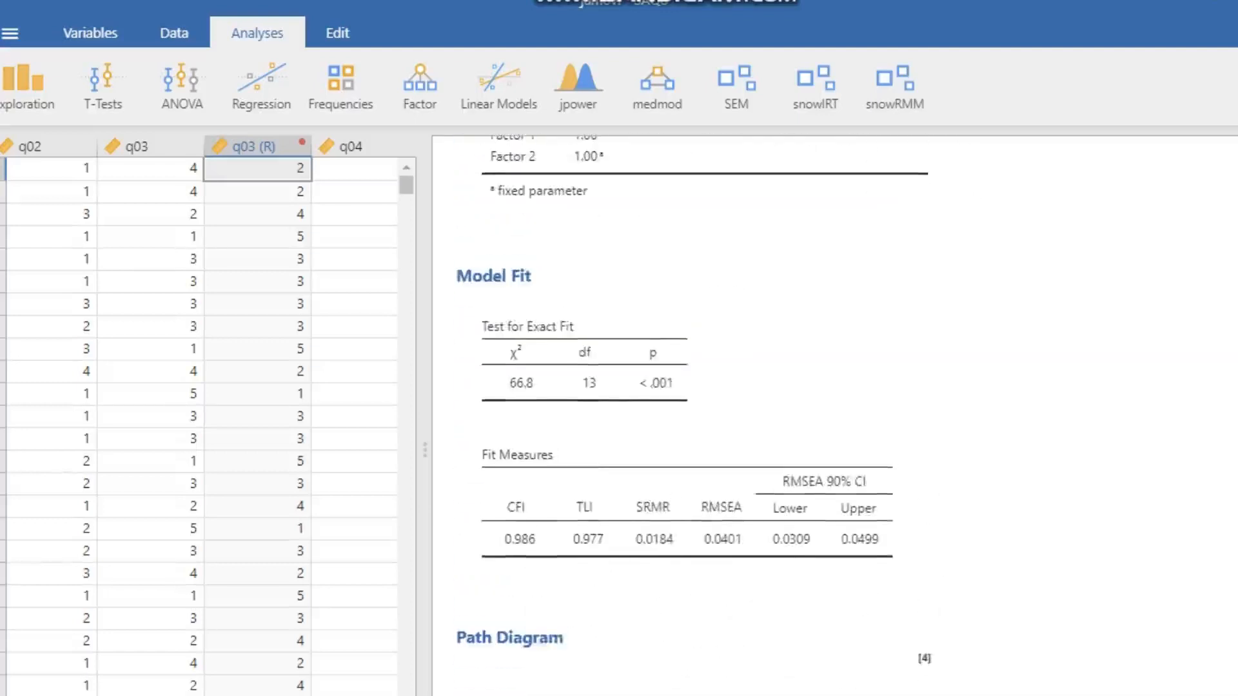
scroll(835, 416, up, 8)
scroll(835, 416, down, 1)
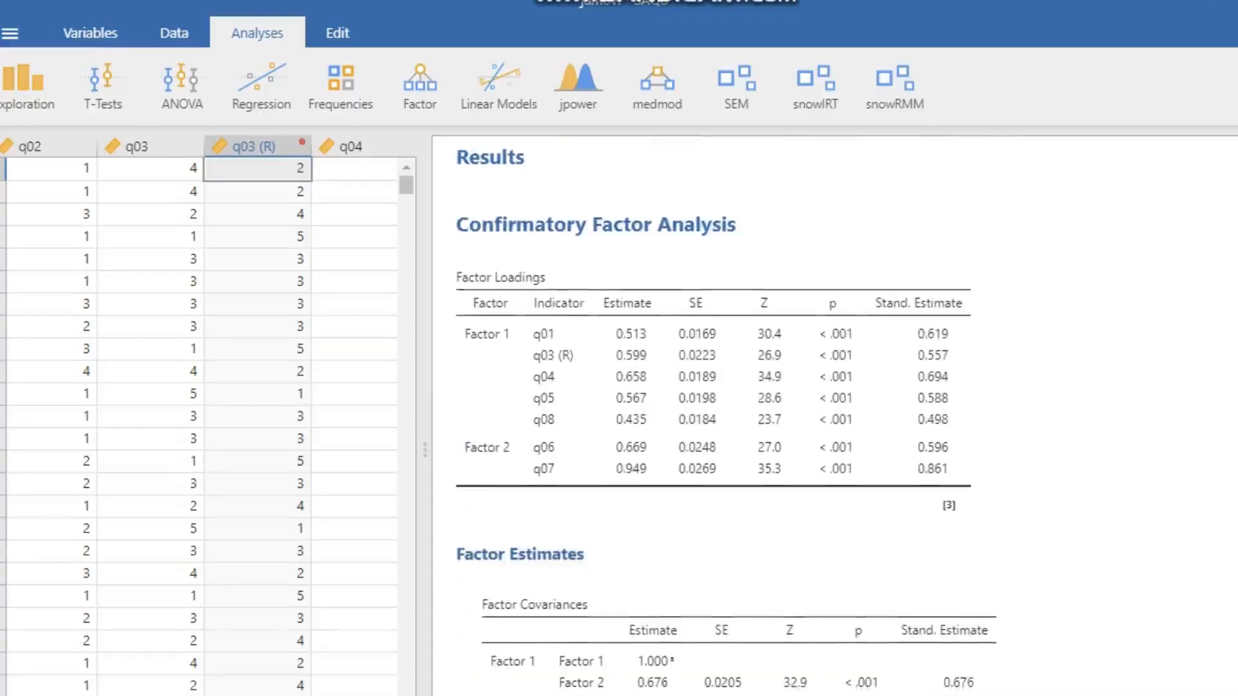
scroll(835, 416, up, 1)
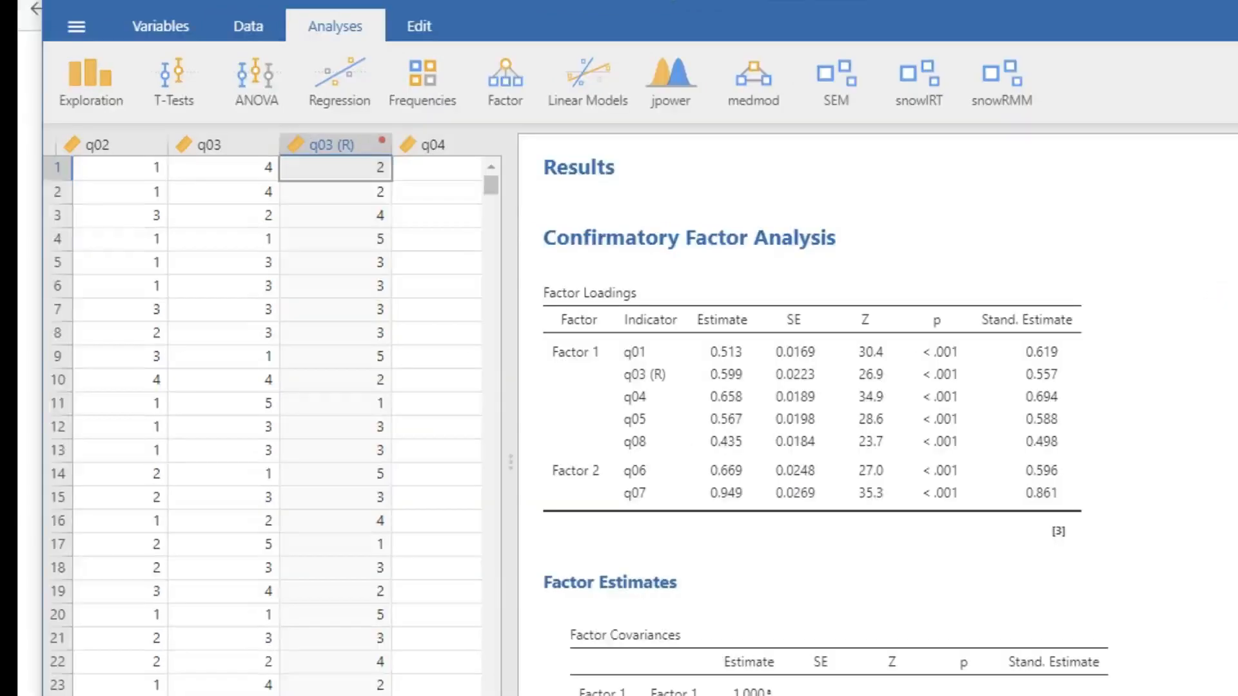
Step: Create a reliability analysis for the Factor 1 items q01, q03 (R), q04, q05 and q08
scroll(877, 412, down, 15)
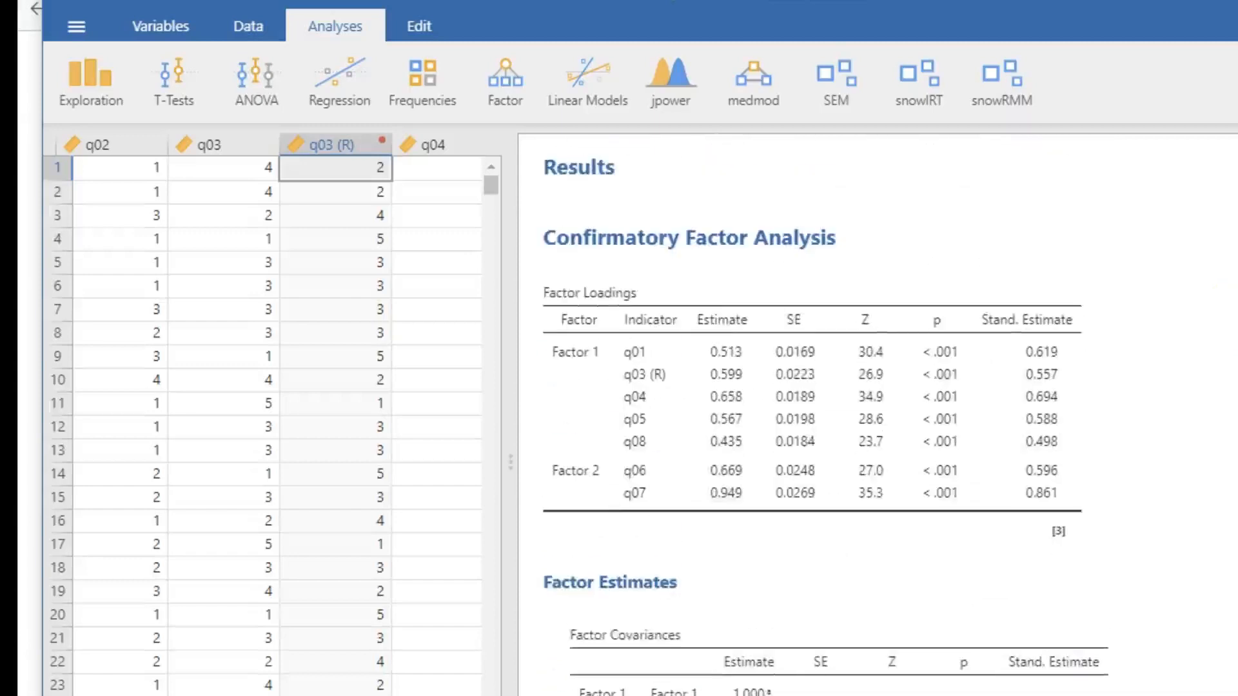
click(503, 97)
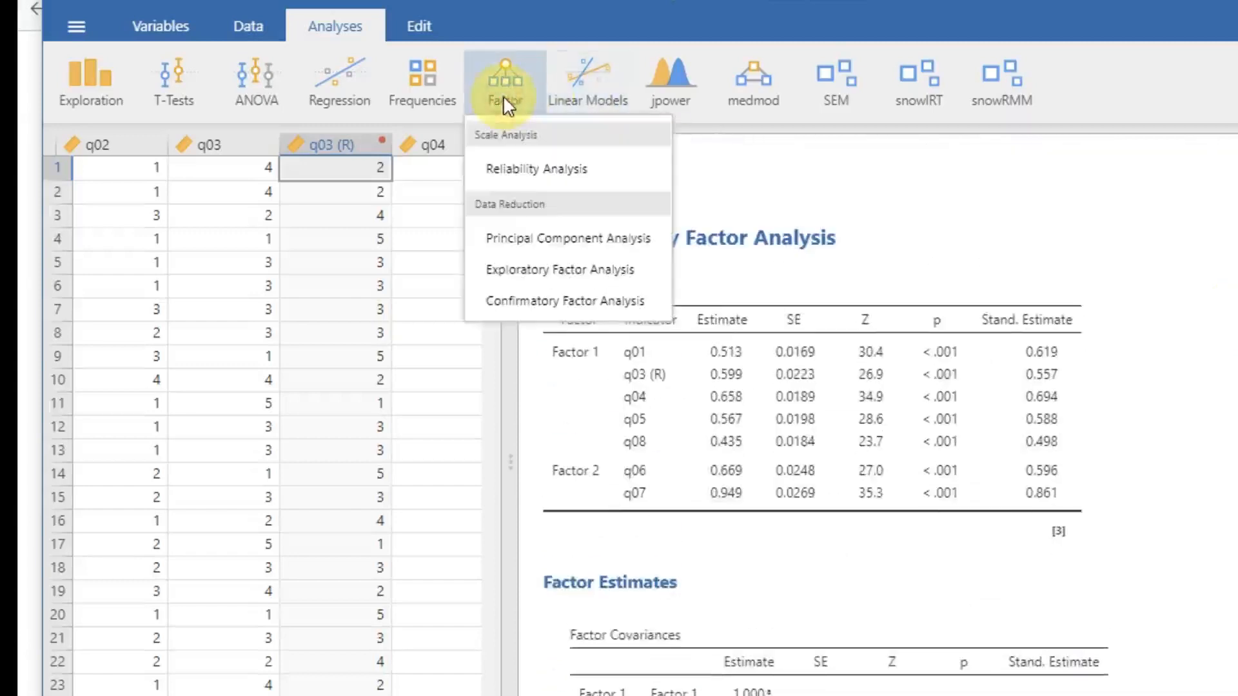
click(534, 169)
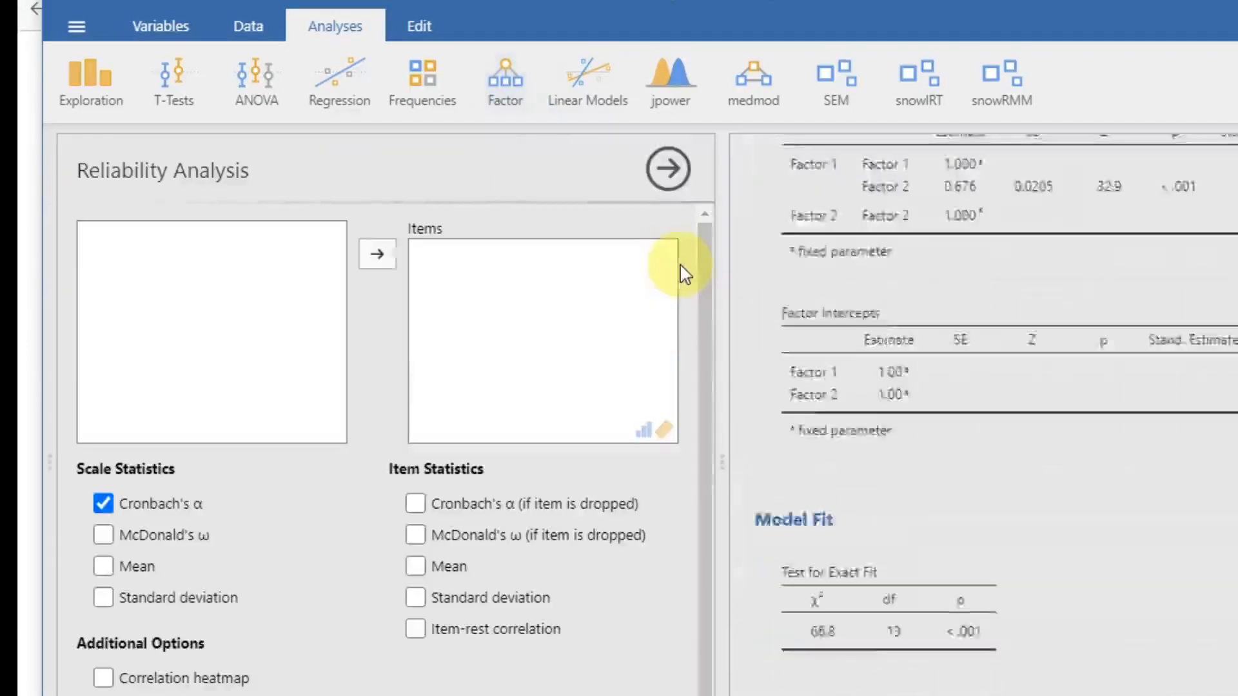
click(122, 239)
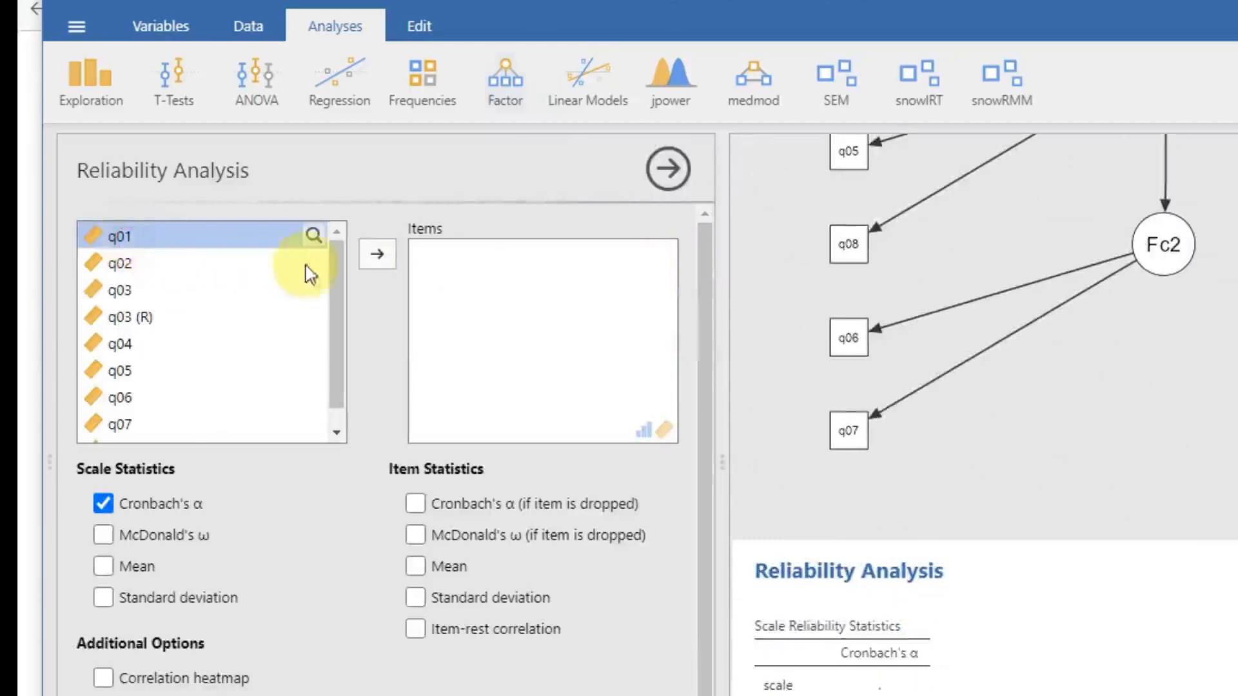
click(378, 255)
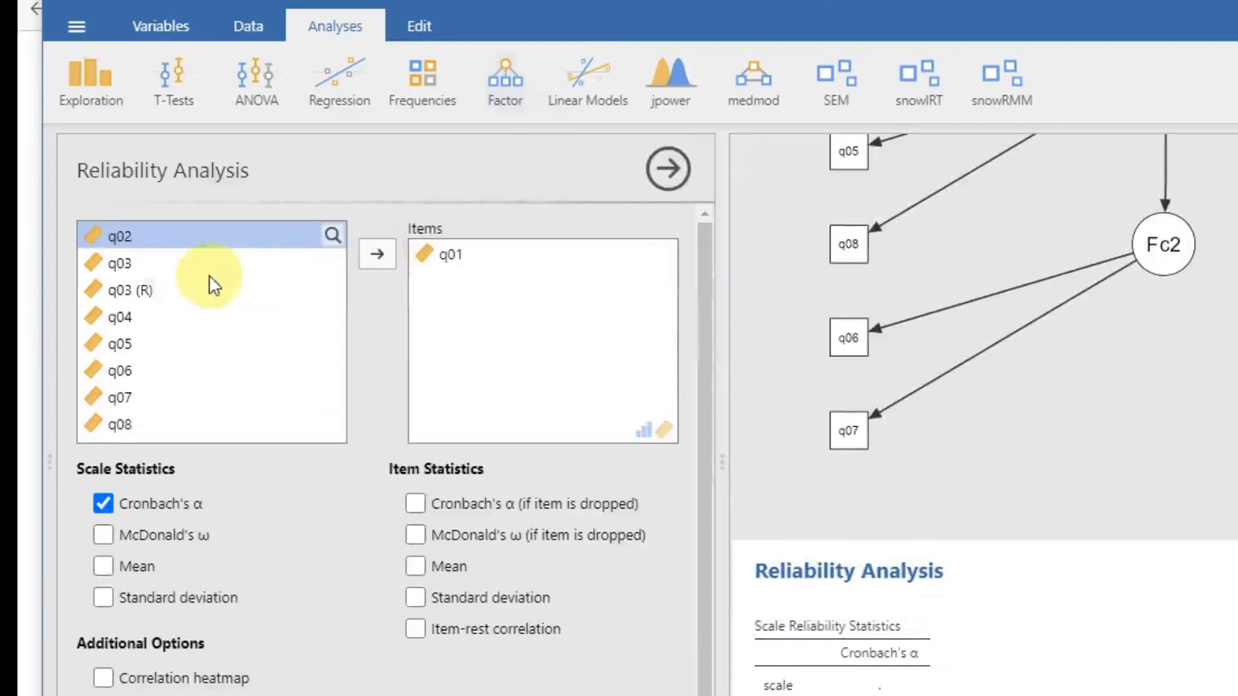
click(130, 291)
click(378, 254)
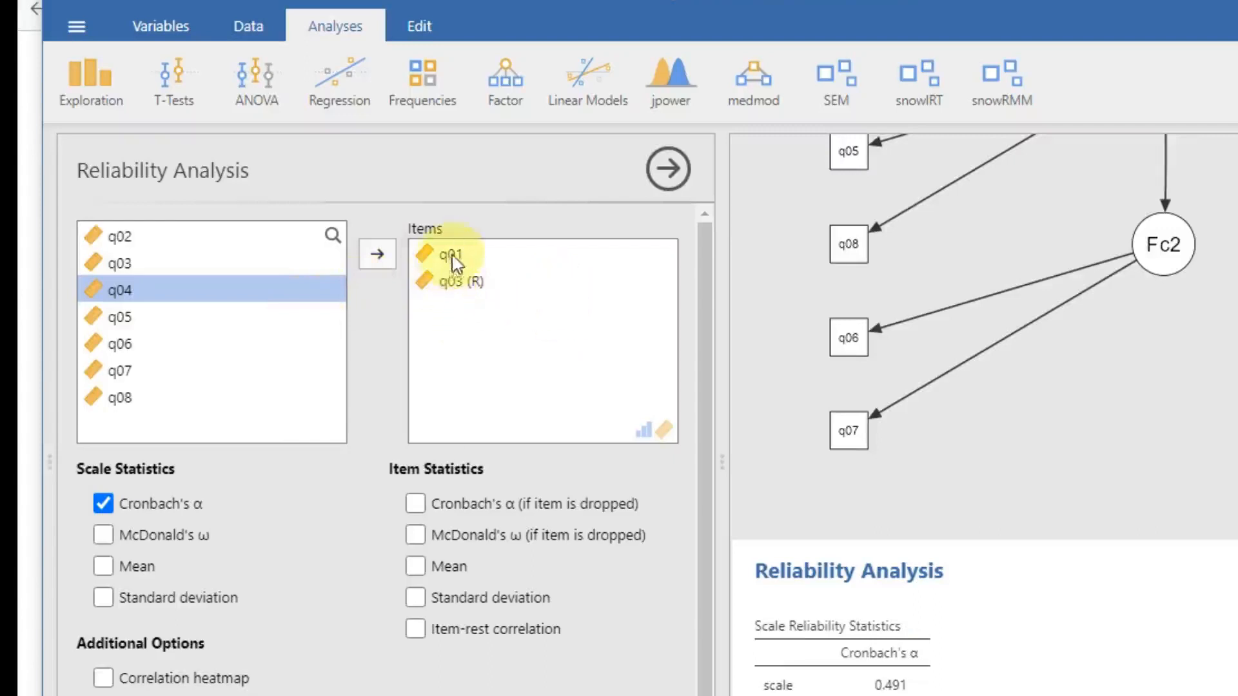
click(391, 253)
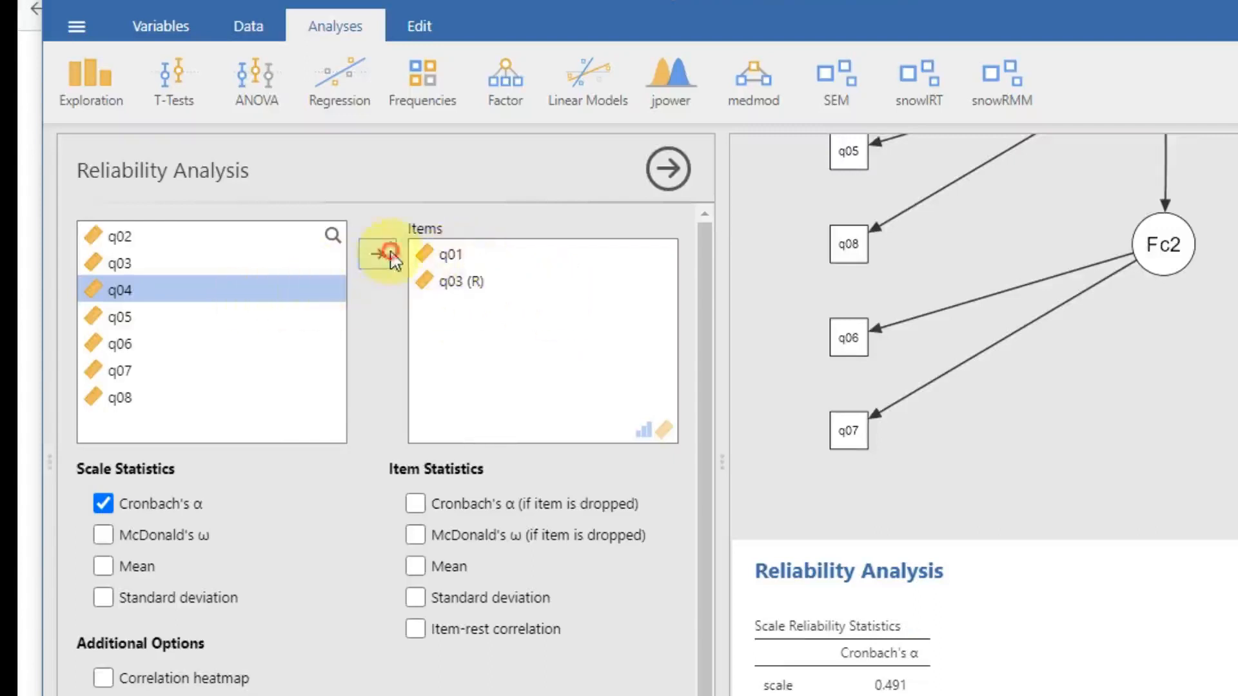
click(387, 254)
click(132, 343)
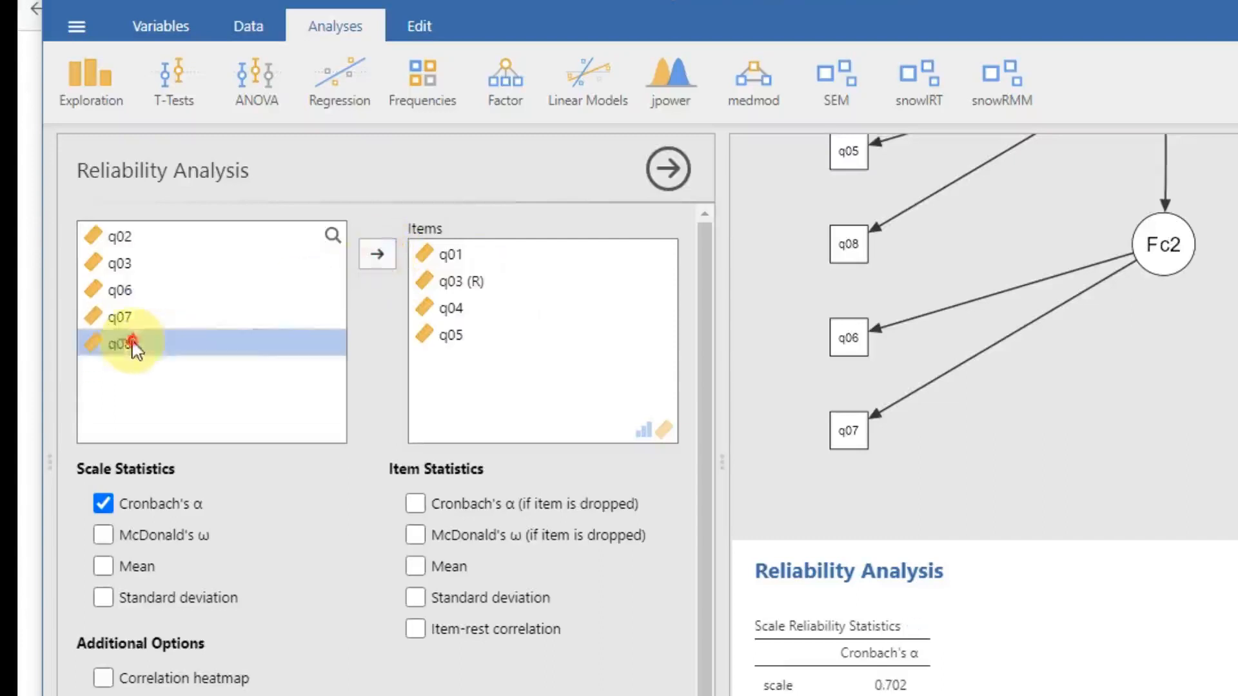
click(378, 254)
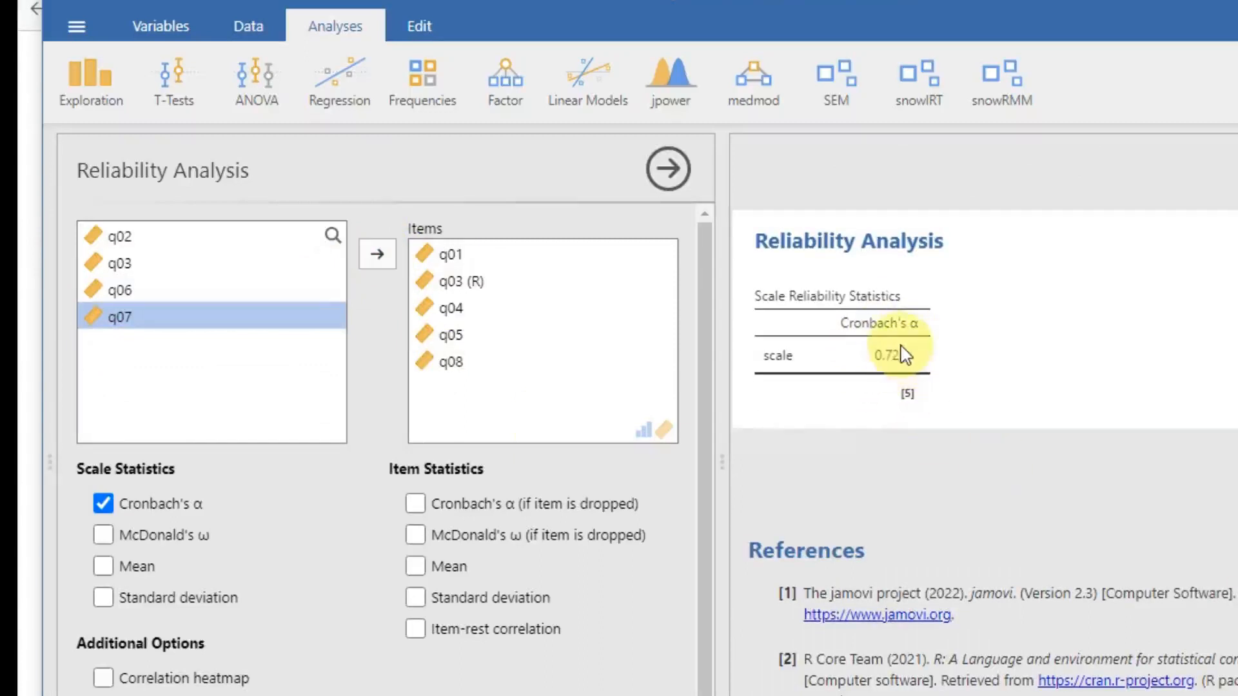
Step: Add Cronbach's α if item is dropped, standard deviation and item-rest correlation to the item statistics, and close the analysis options
click(583, 511)
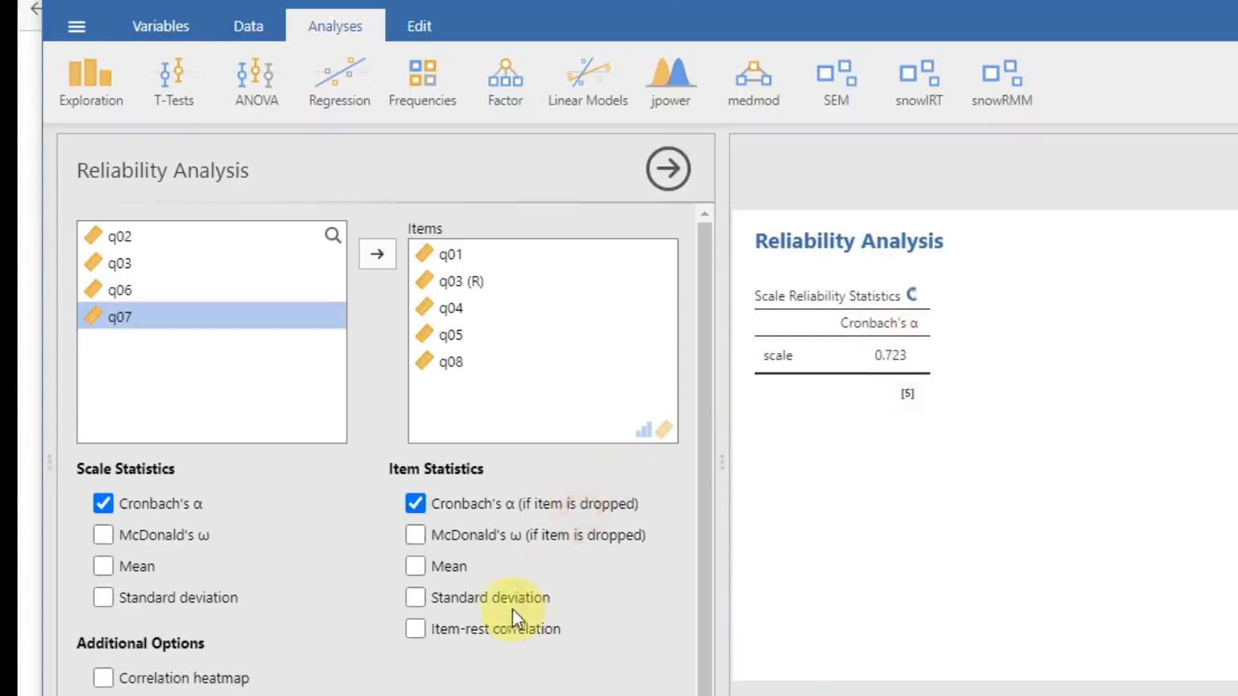
click(511, 598)
click(503, 638)
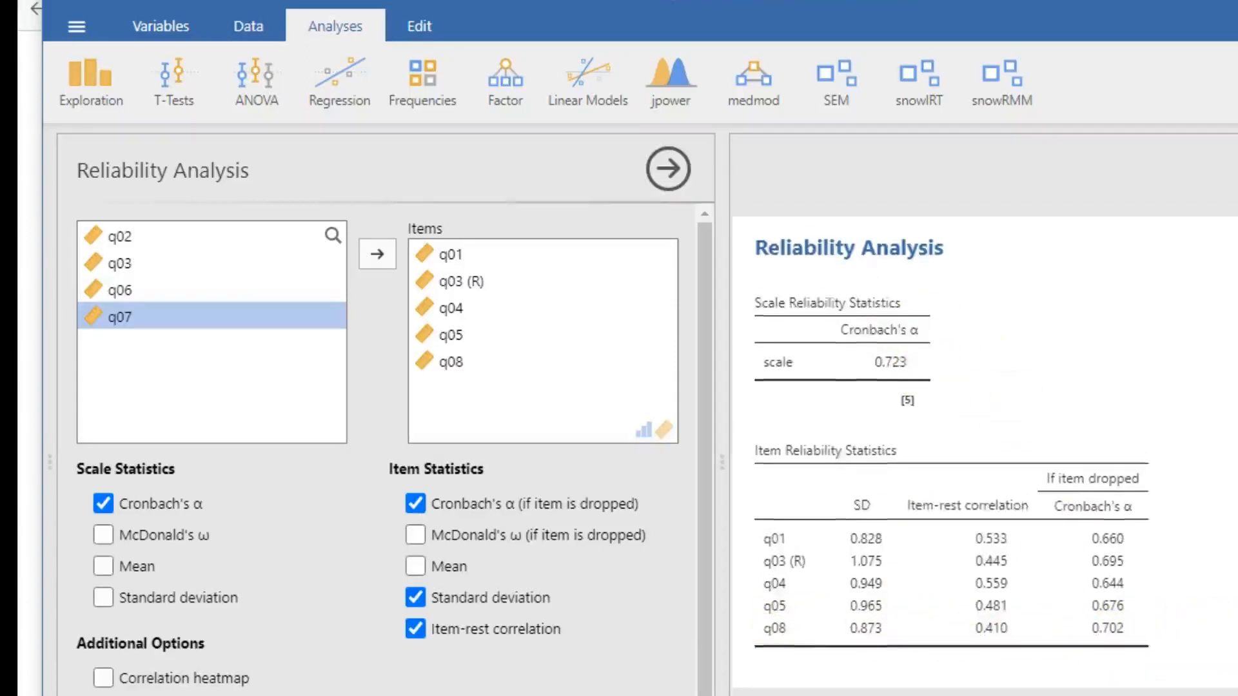
scroll(984, 412, up, 15)
scroll(985, 413, up, 6)
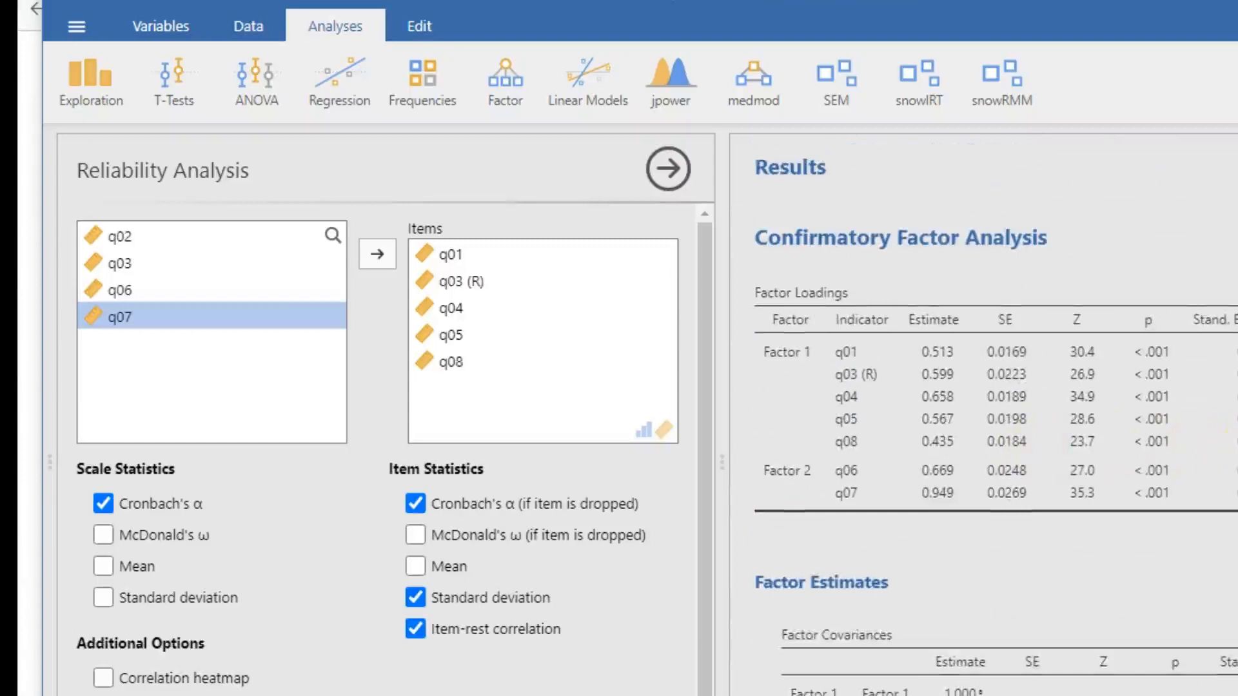
scroll(985, 412, down, 20)
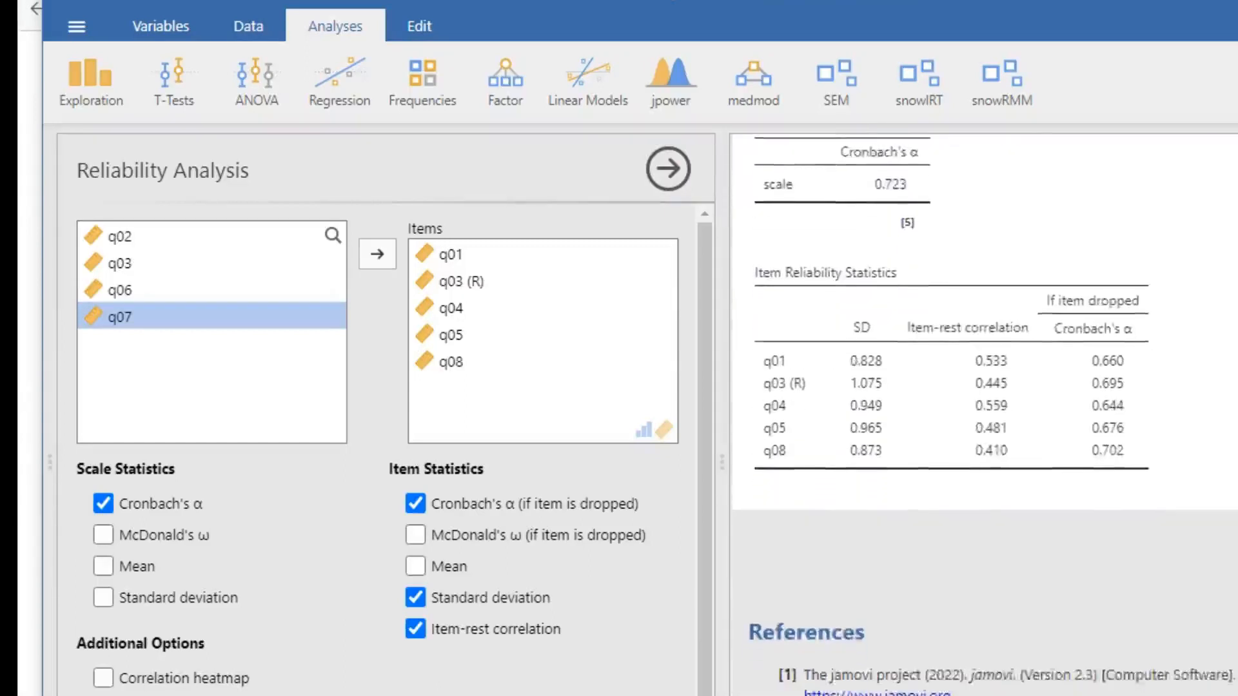
scroll(985, 412, down, 1)
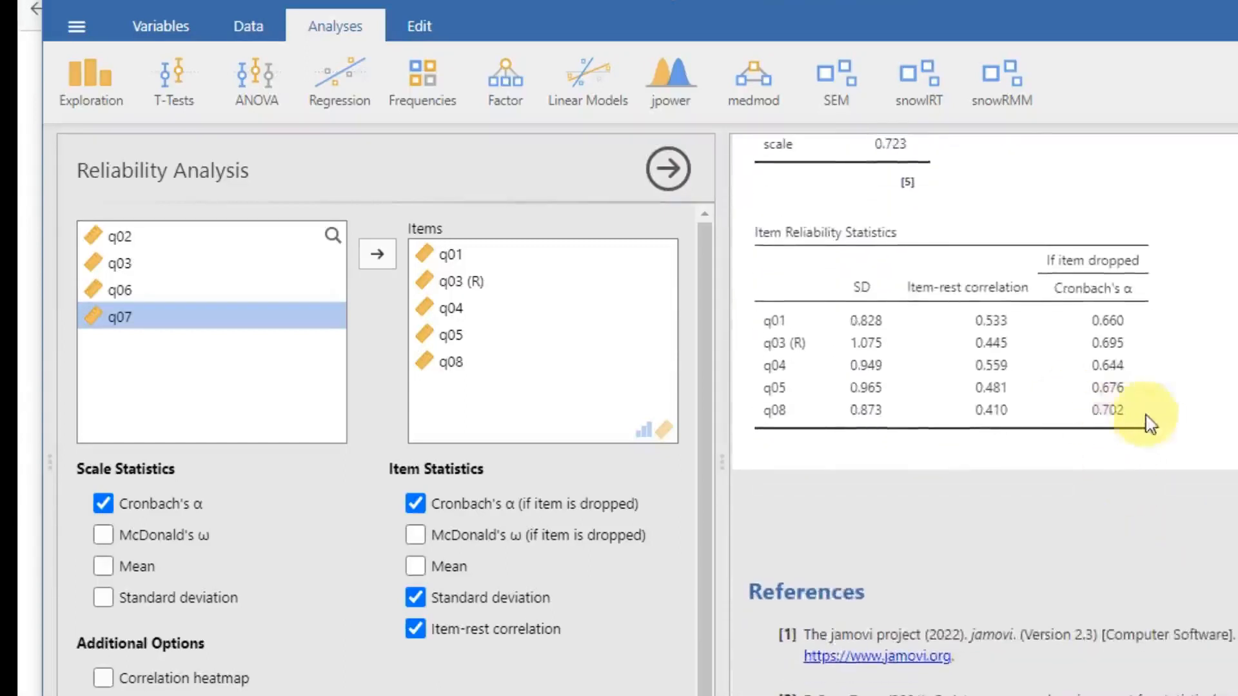
click(668, 169)
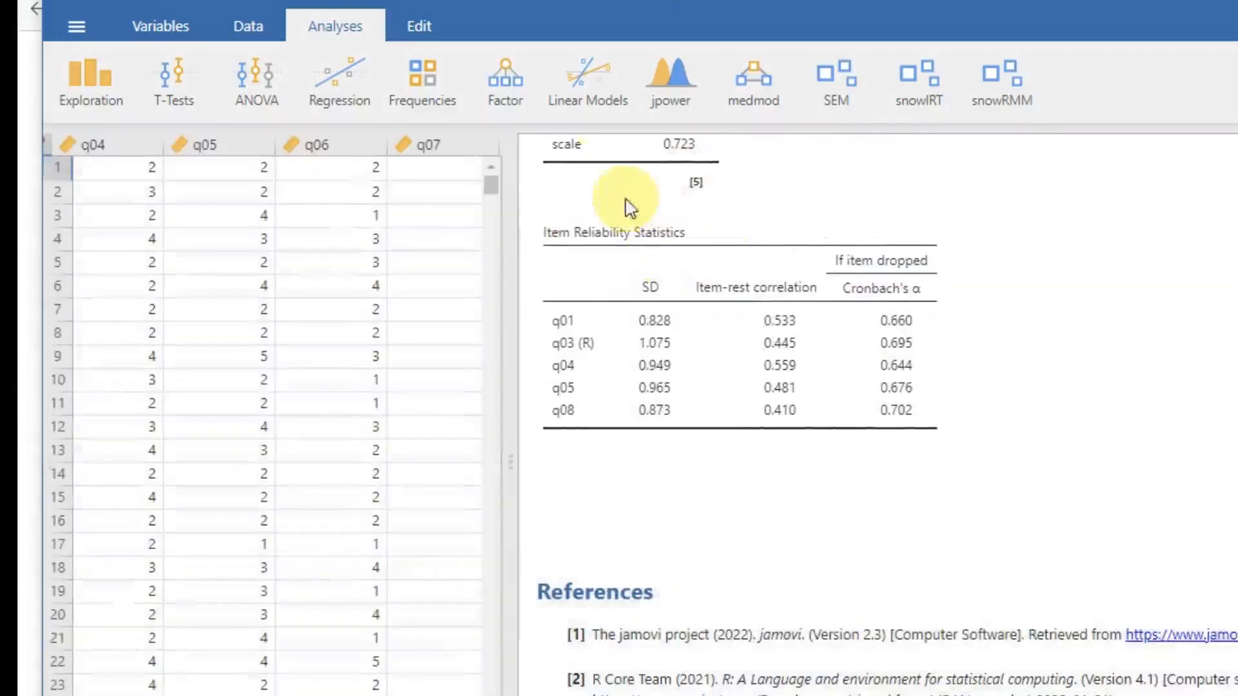
Step: Create a second reliability analysis for the Factor 2 items q06 and q07
click(505, 88)
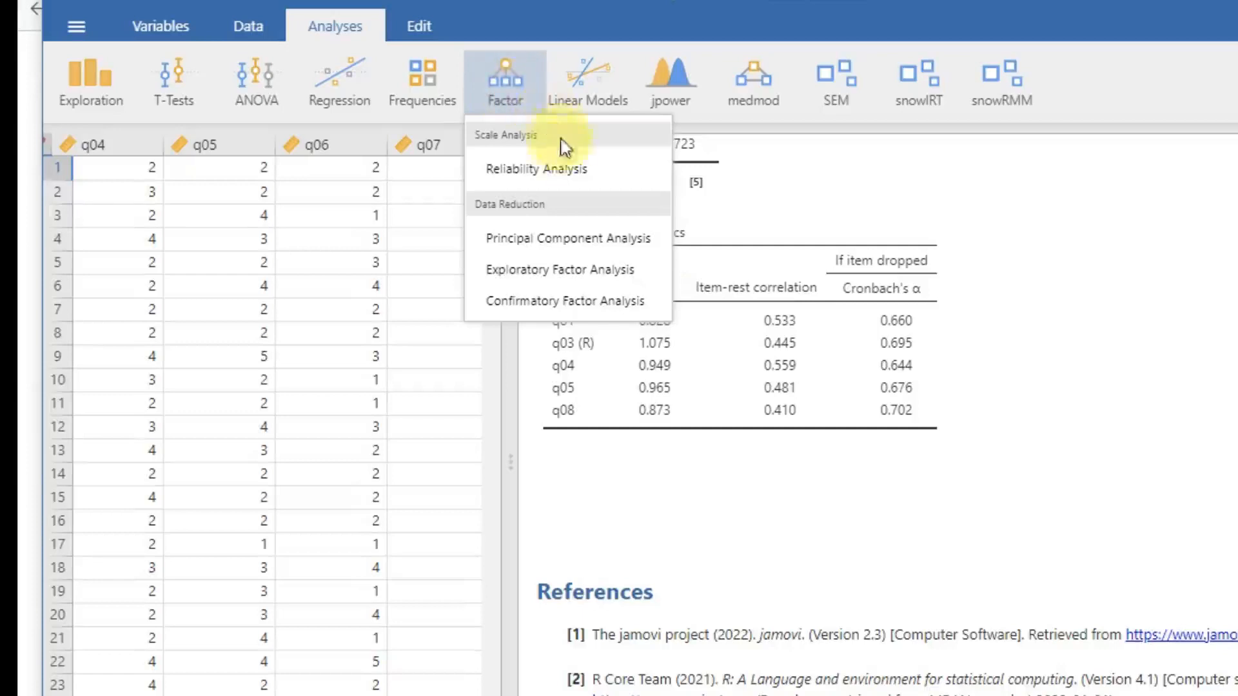
click(565, 170)
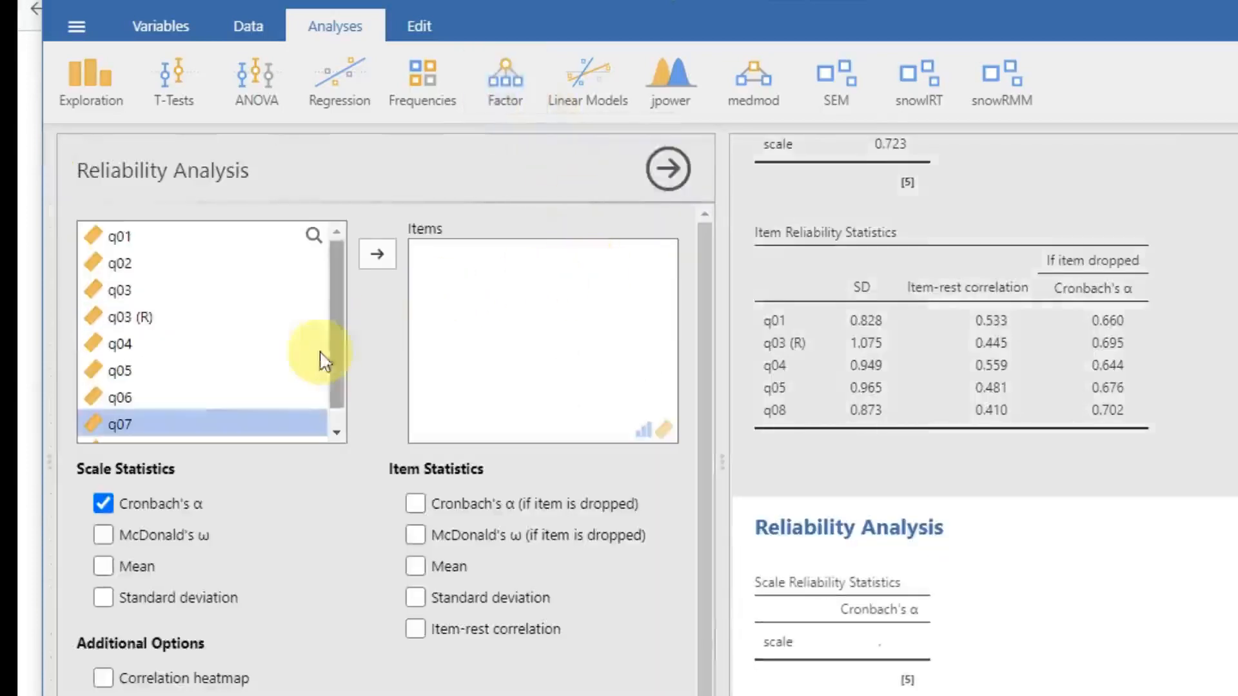
drag(334, 351, 334, 393)
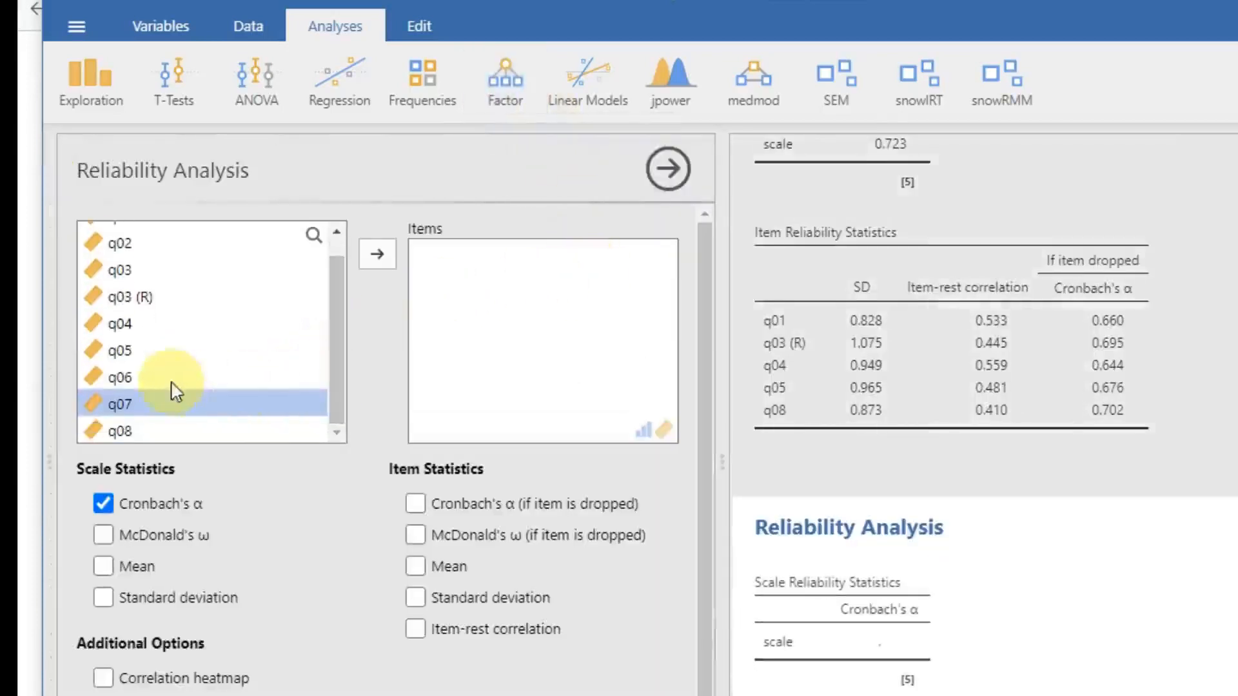
click(152, 378)
click(378, 255)
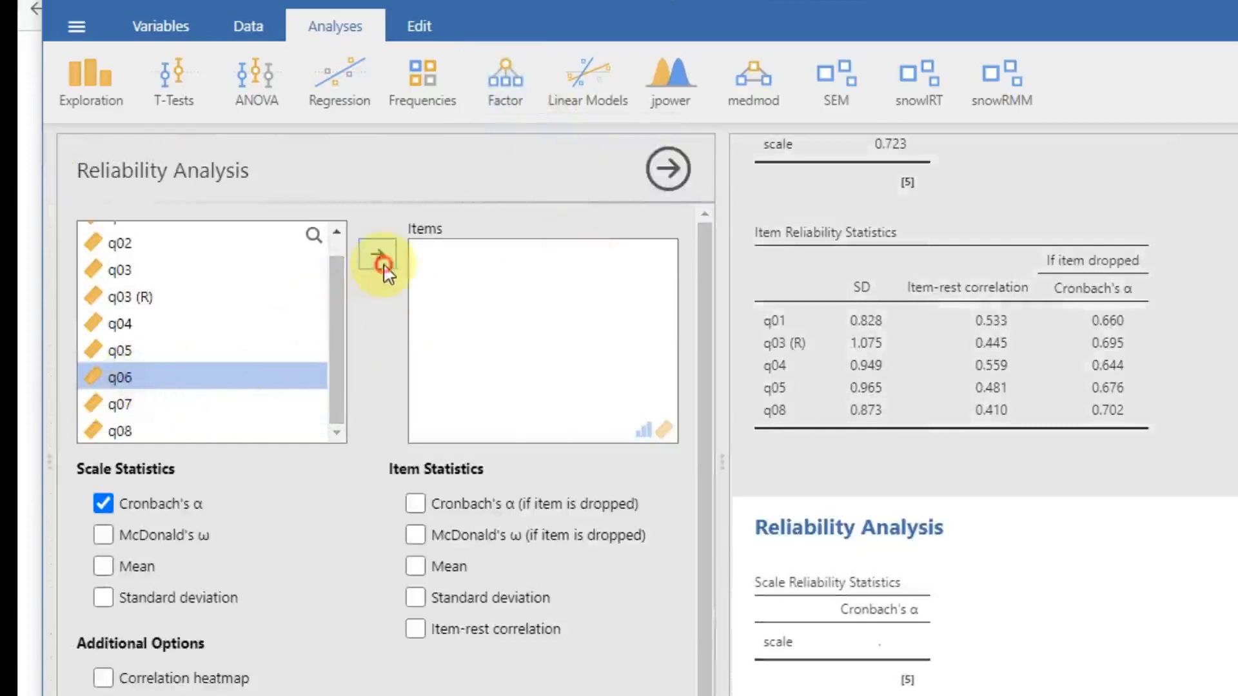
click(148, 401)
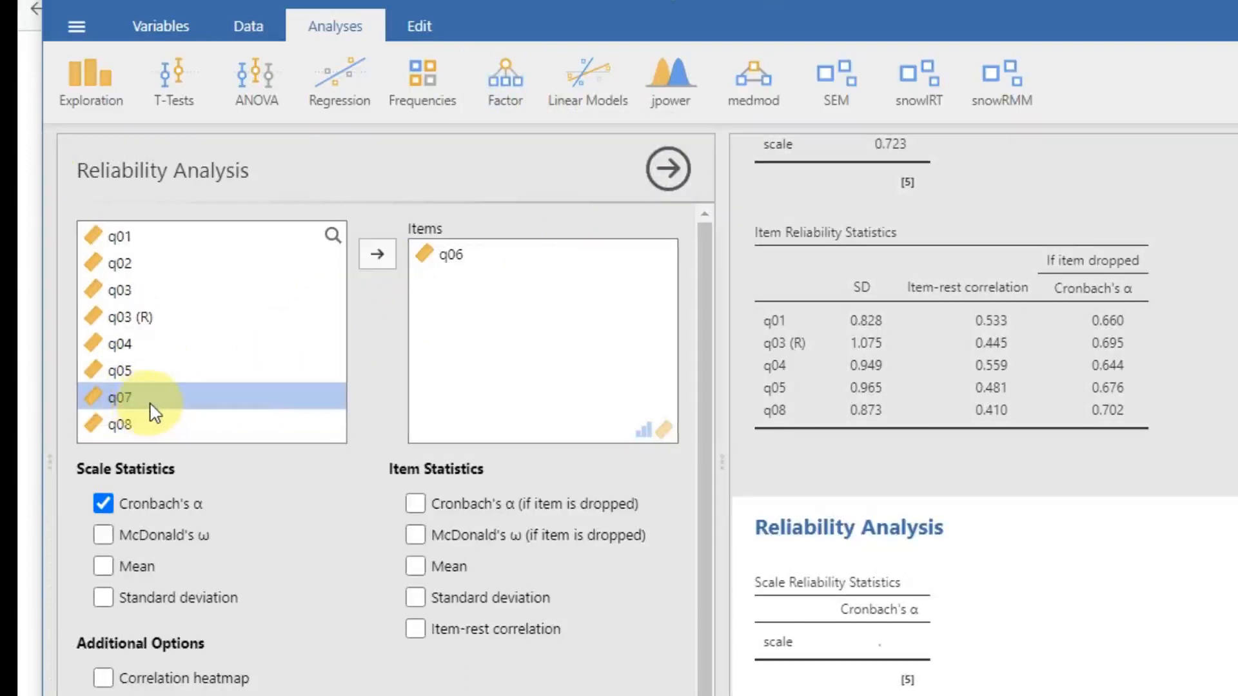
click(378, 254)
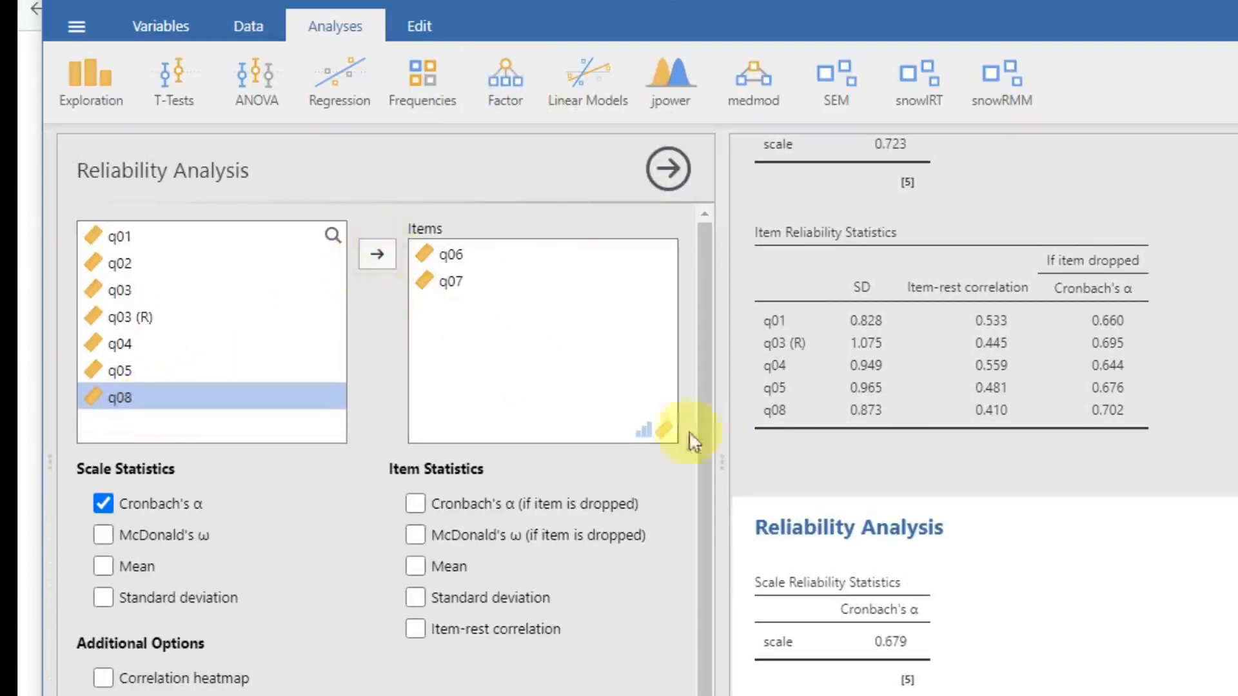
Step: Add the standard deviation and item-rest correlation item statistics to the q06 and q07 reliability analysis
scroll(985, 414, down, 5)
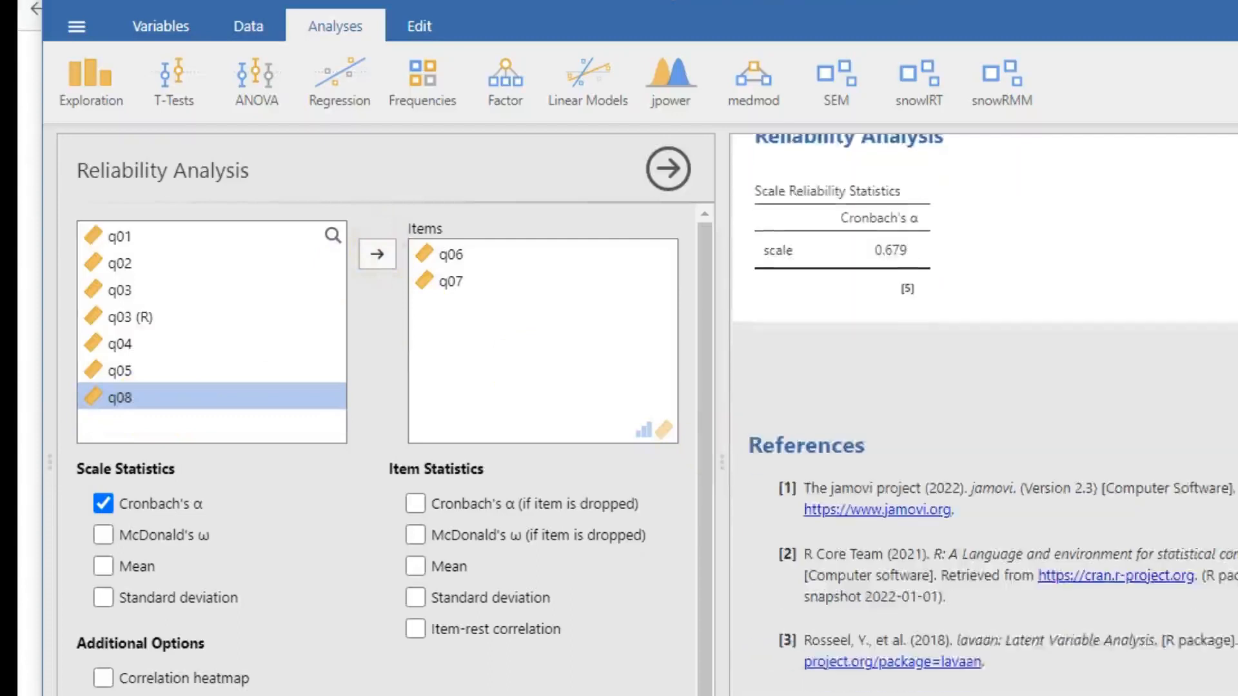
scroll(985, 414, up, 2)
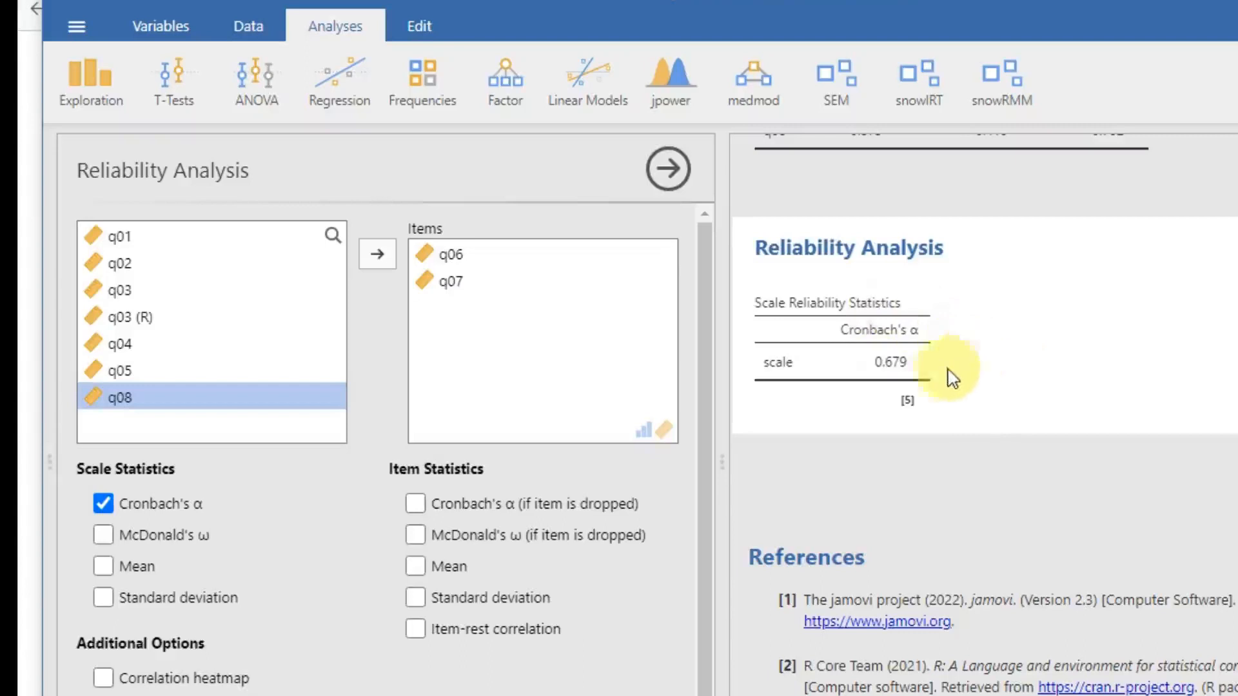
click(525, 600)
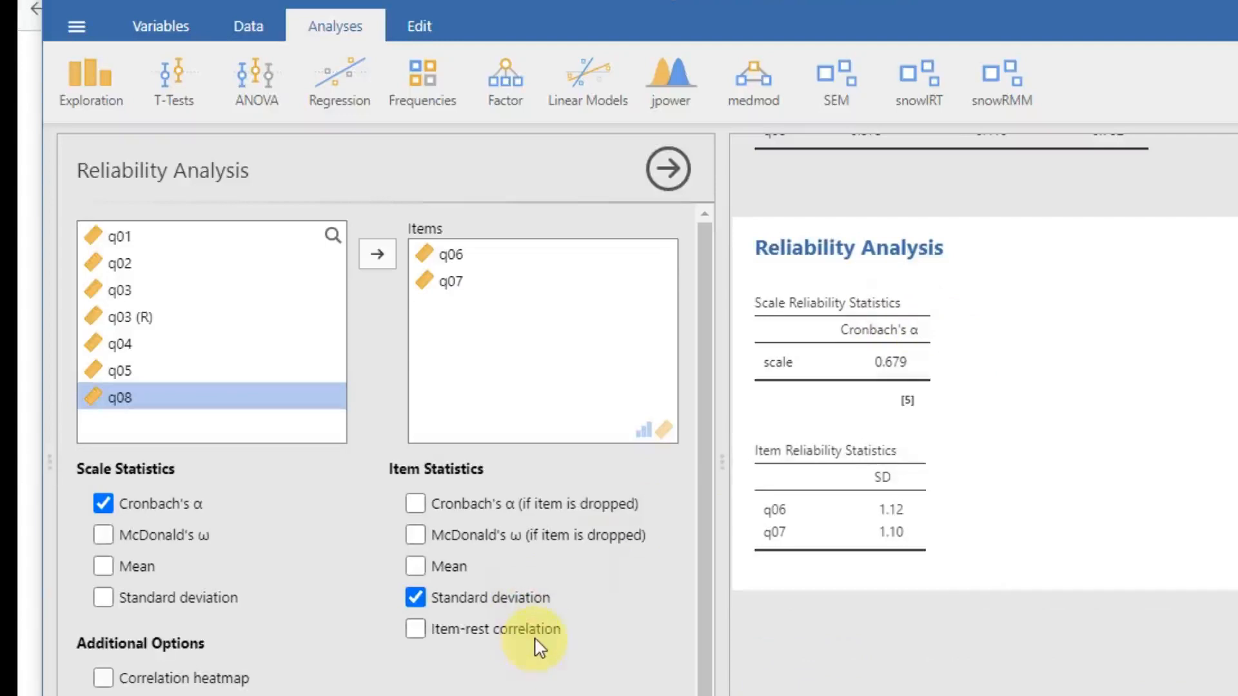
click(539, 632)
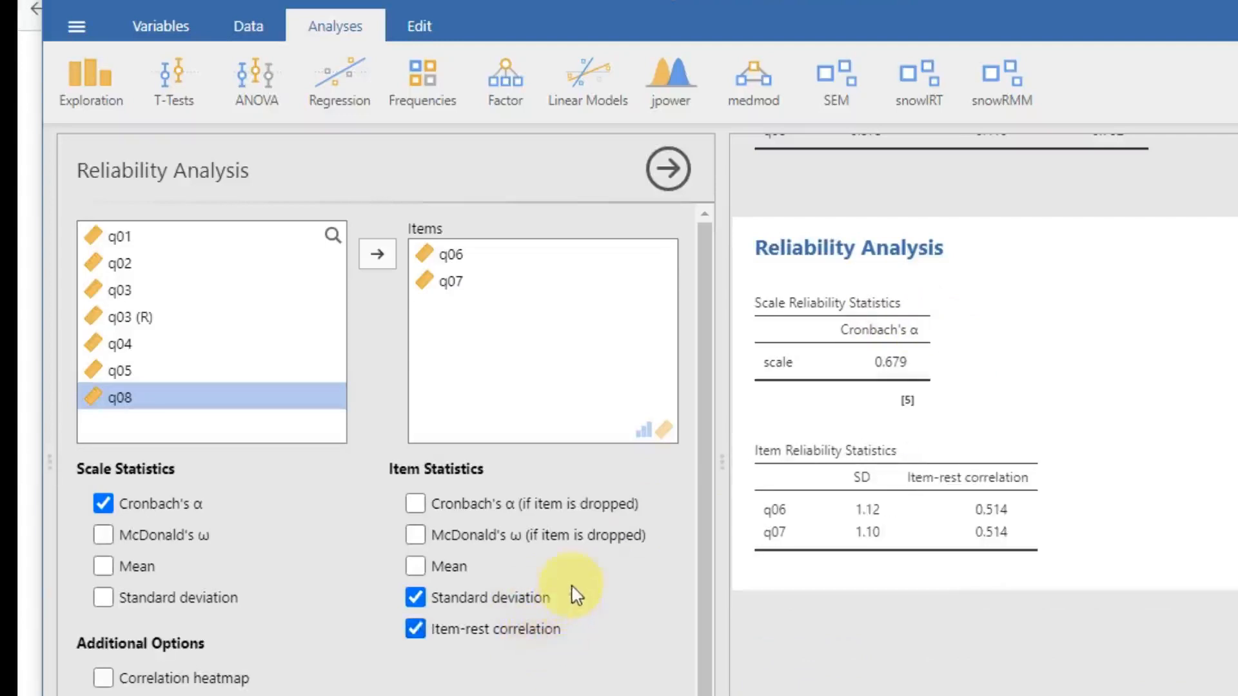